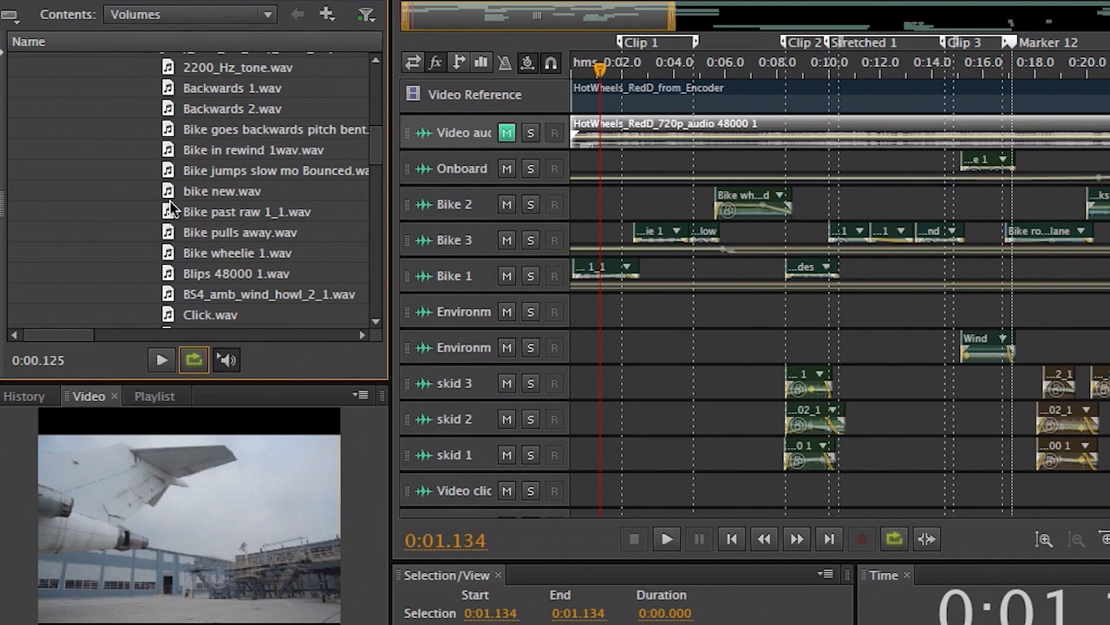
- Preview each Media Browser file from 2200_Hz_tone.wav through Bike wheelie 1.wav, then stop the preview
left_click(168, 71)
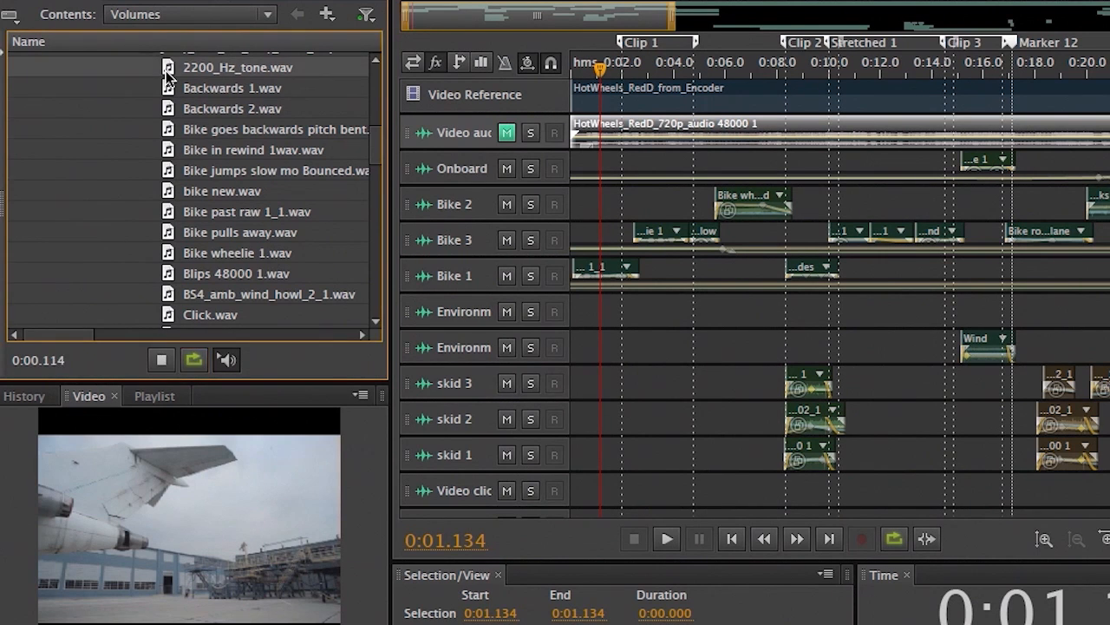
left_click(169, 88)
left_click(170, 109)
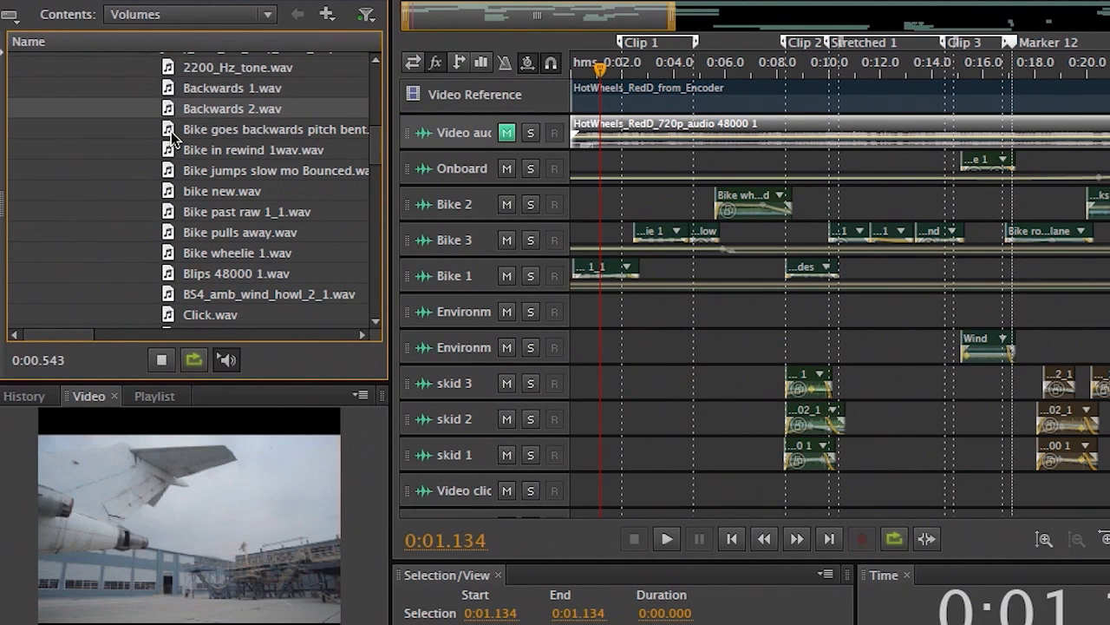
left_click(170, 130)
left_click(170, 150)
left_click(170, 171)
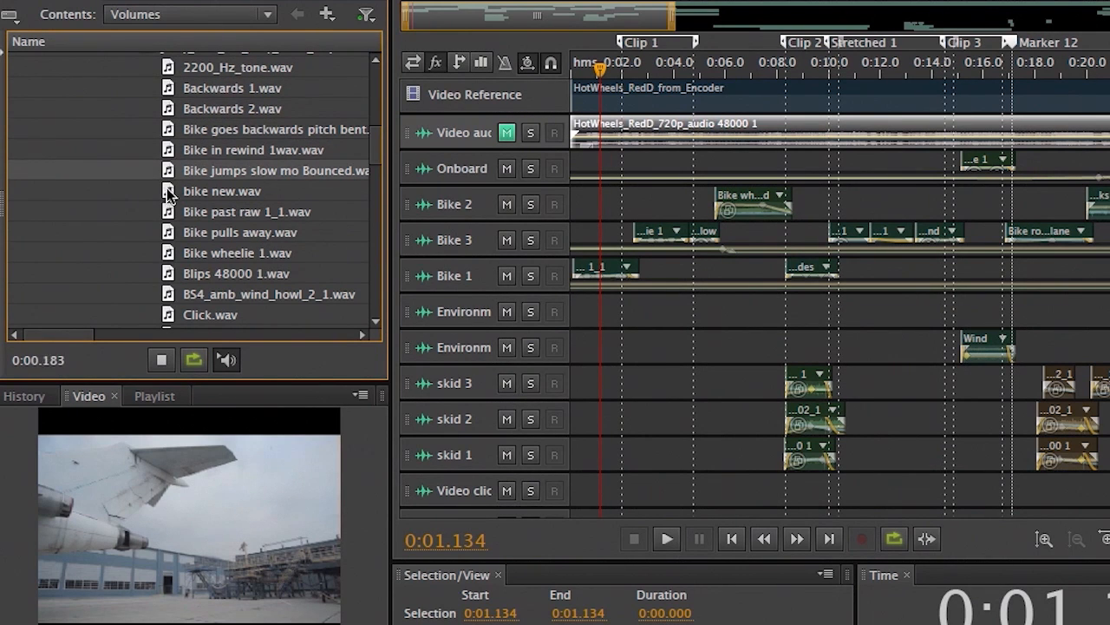
left_click(170, 192)
left_click(170, 212)
left_click(169, 232)
left_click(169, 251)
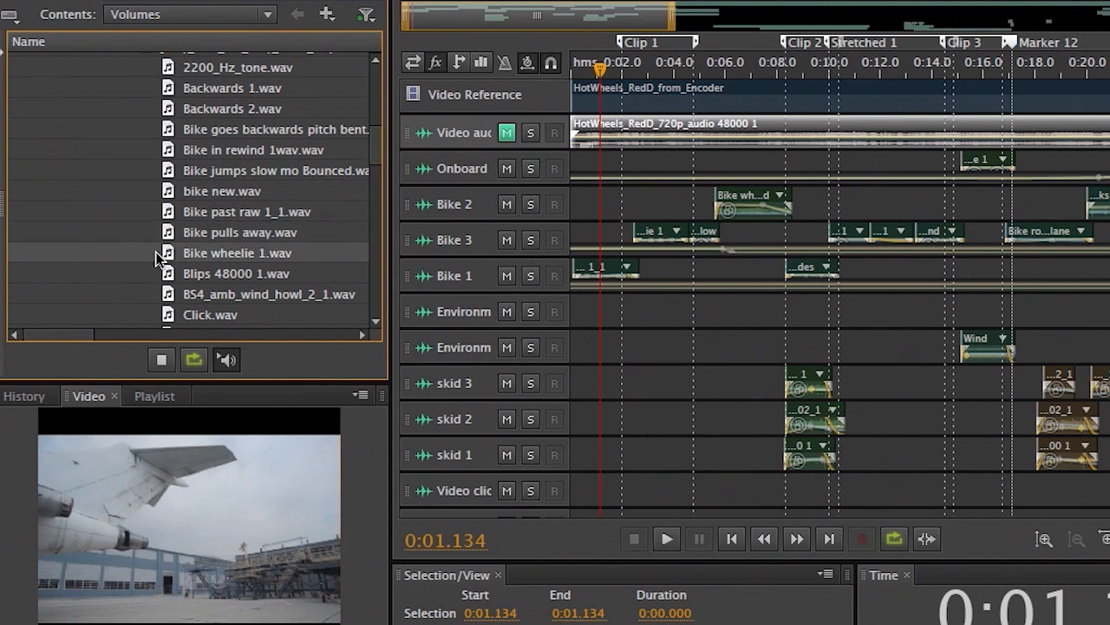
left_click(162, 359)
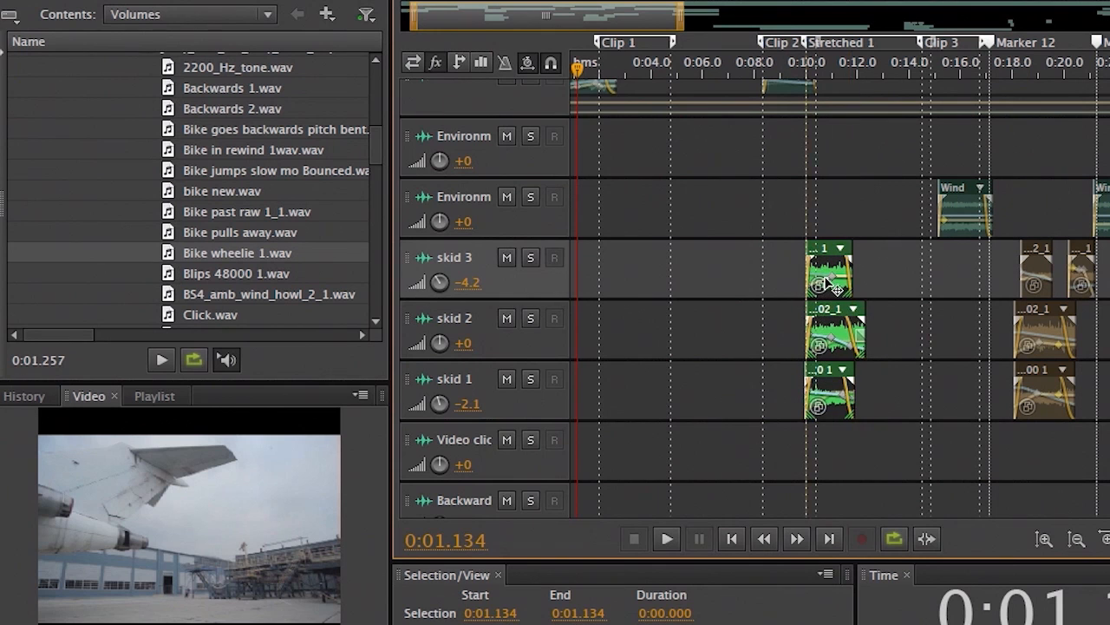
- Shift the grouped skid clips slightly left, then ungroup them from the skid 3 clip's Groups menu
left_click_drag(823, 280, 780, 277)
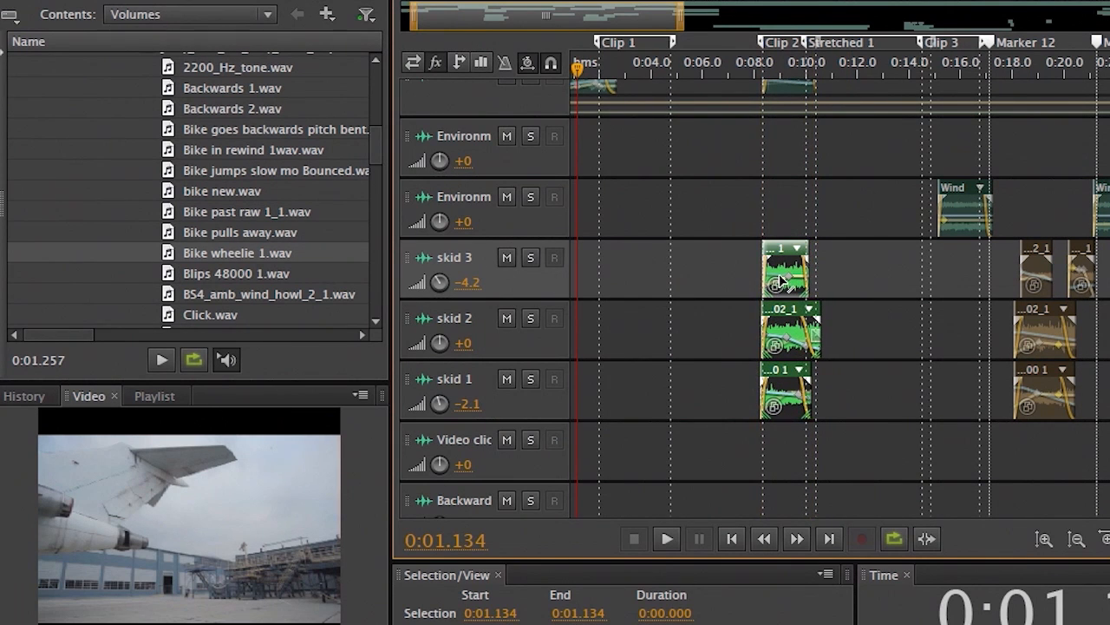
right_click(779, 263)
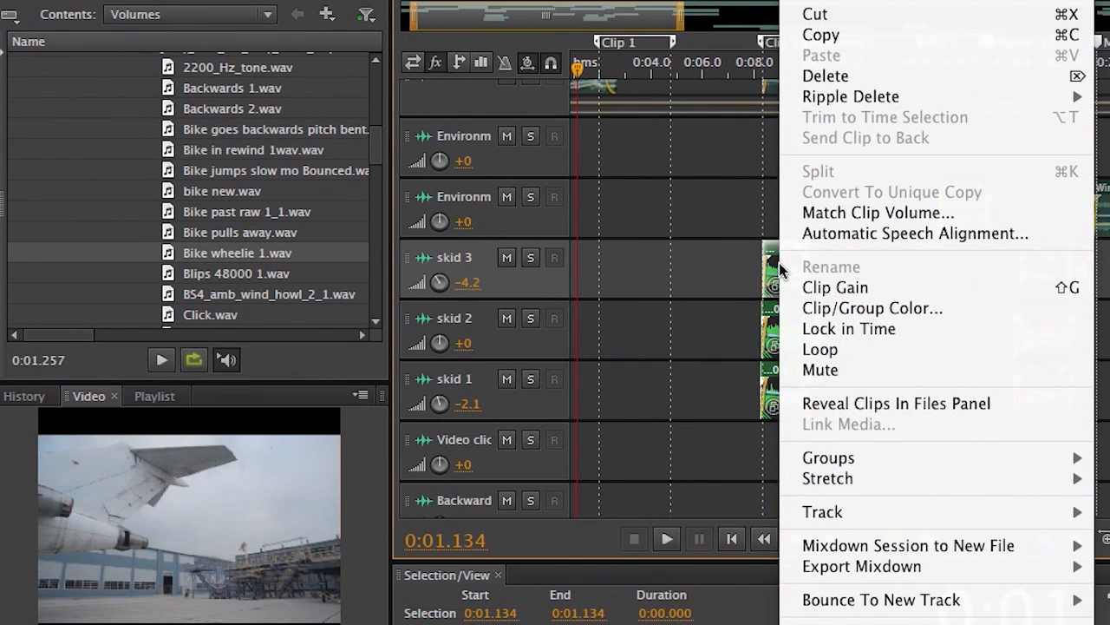
mouse_move(908, 458)
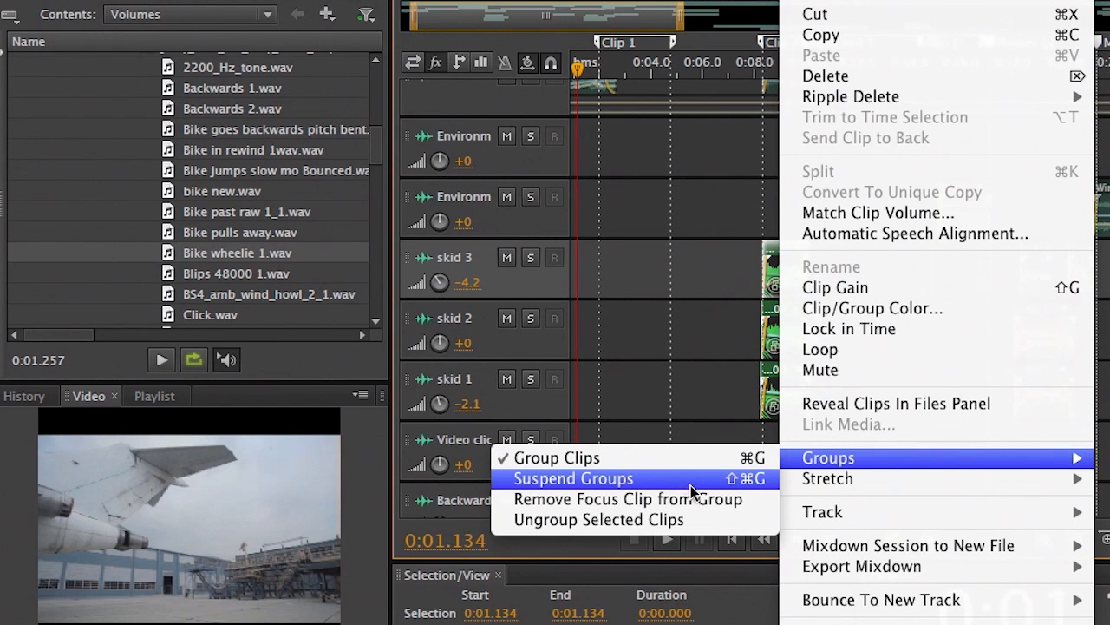
left_click(729, 520)
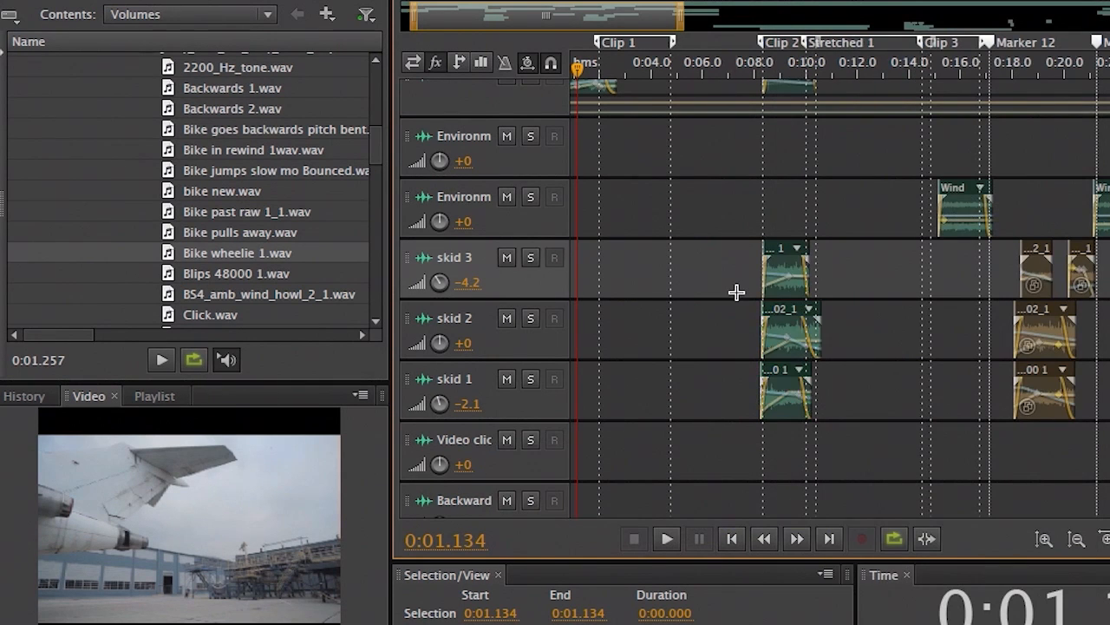
- Marquee-select skid 1, skid 2 and skid 3 with Properties showing, and choose Group Clips
left_click(785, 276)
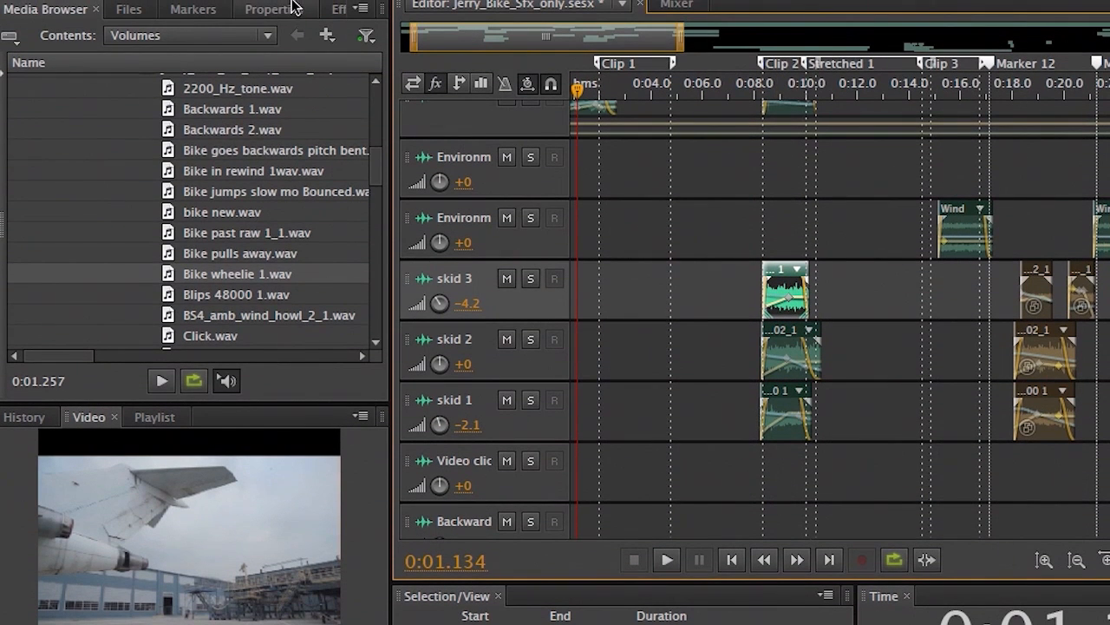
left_click(287, 11)
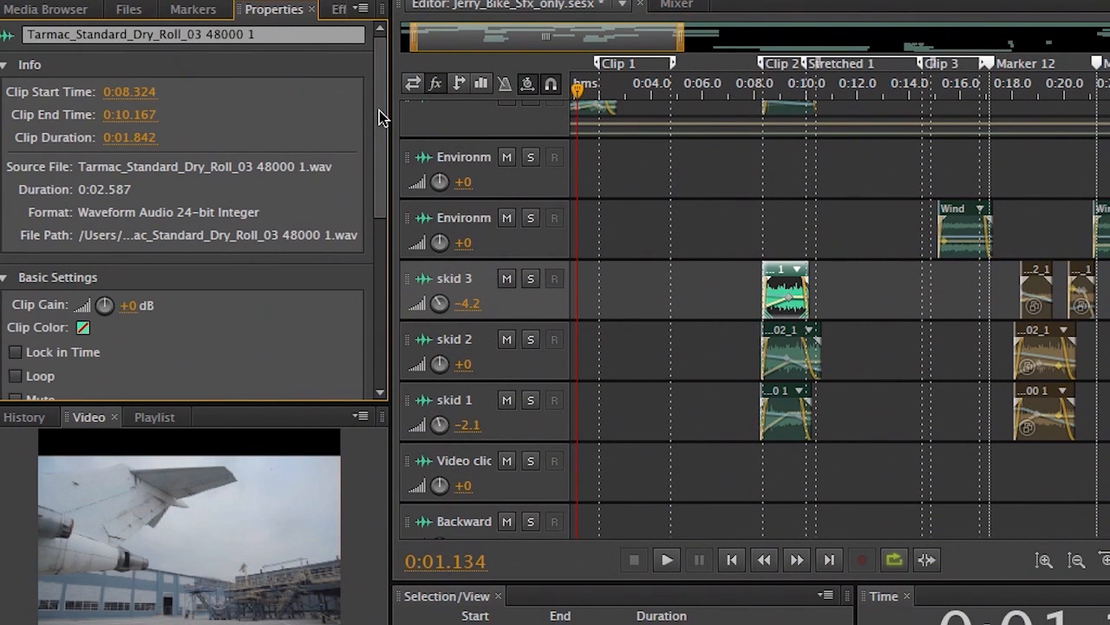
left_click_drag(381, 121, 413, 85)
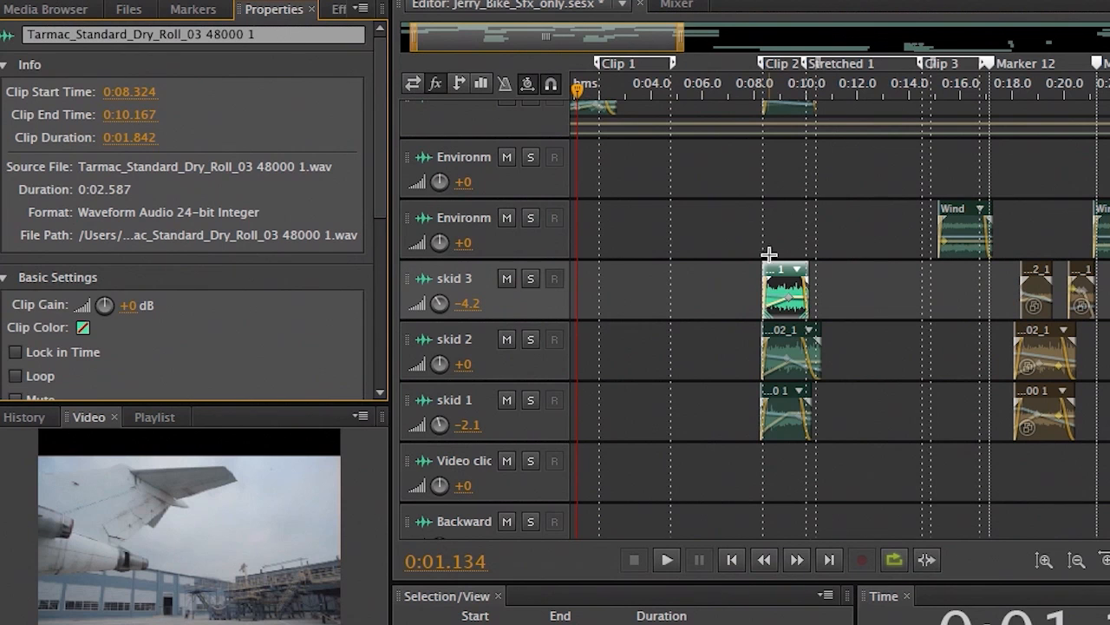
left_click_drag(729, 213, 825, 454)
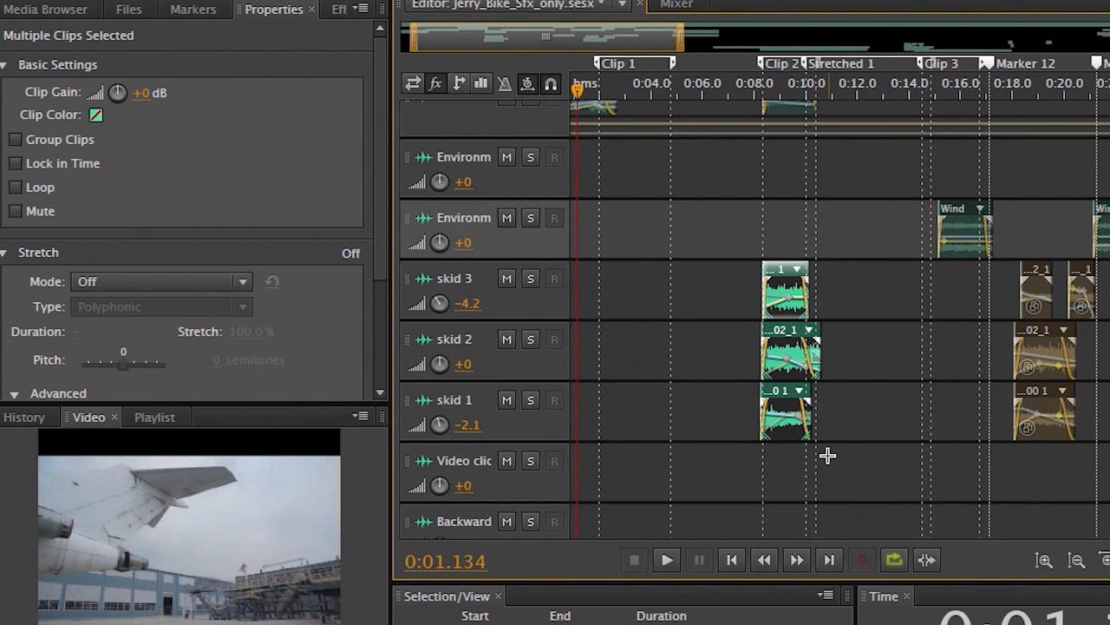
right_click(776, 288)
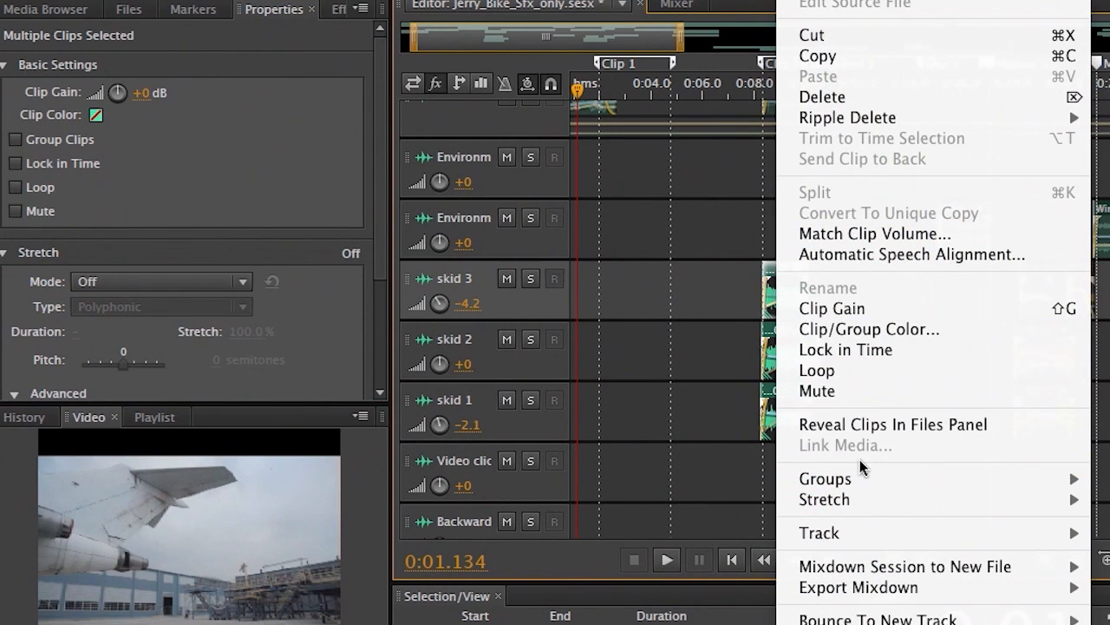
mouse_move(866, 478)
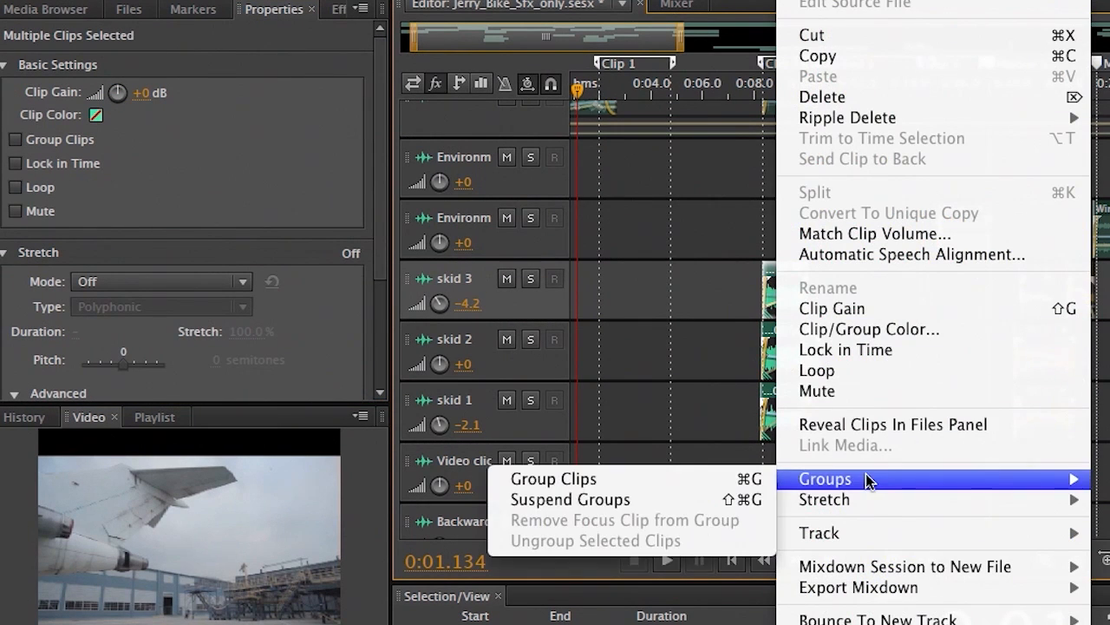
left_click(573, 478)
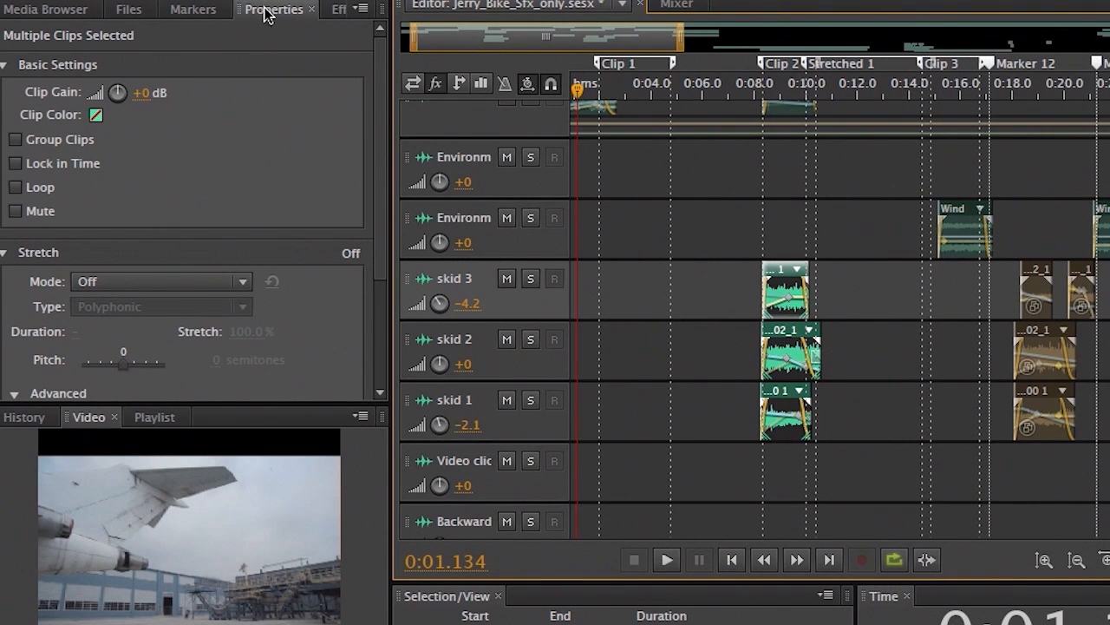
- Enable Group Clips to form Group 13 and set its group colour to pink (hue 330)
left_click(15, 142)
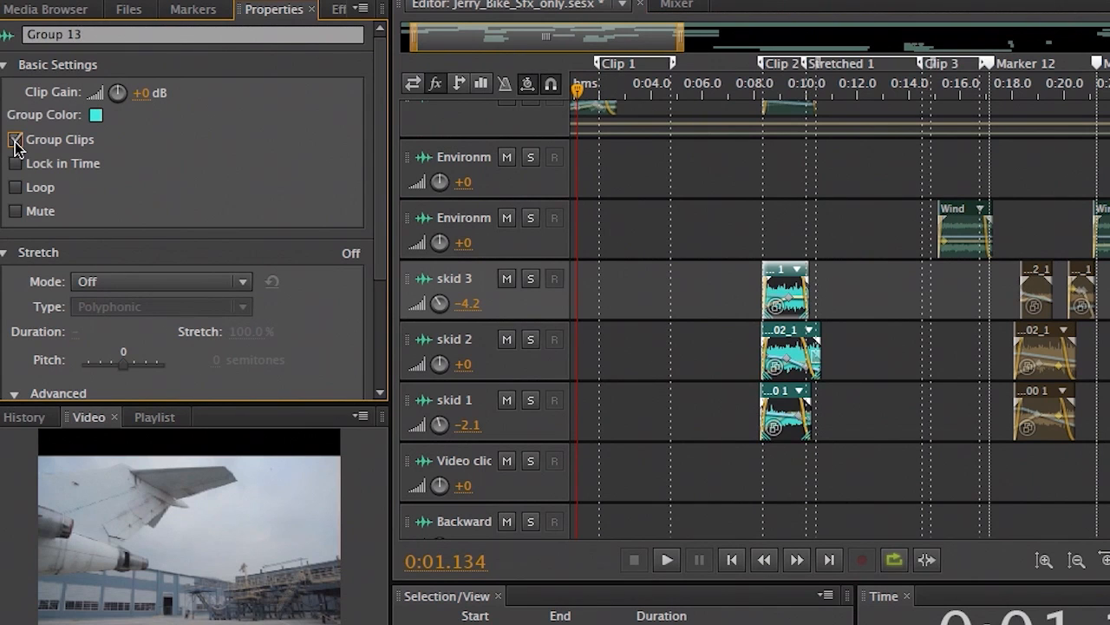
left_click(96, 116)
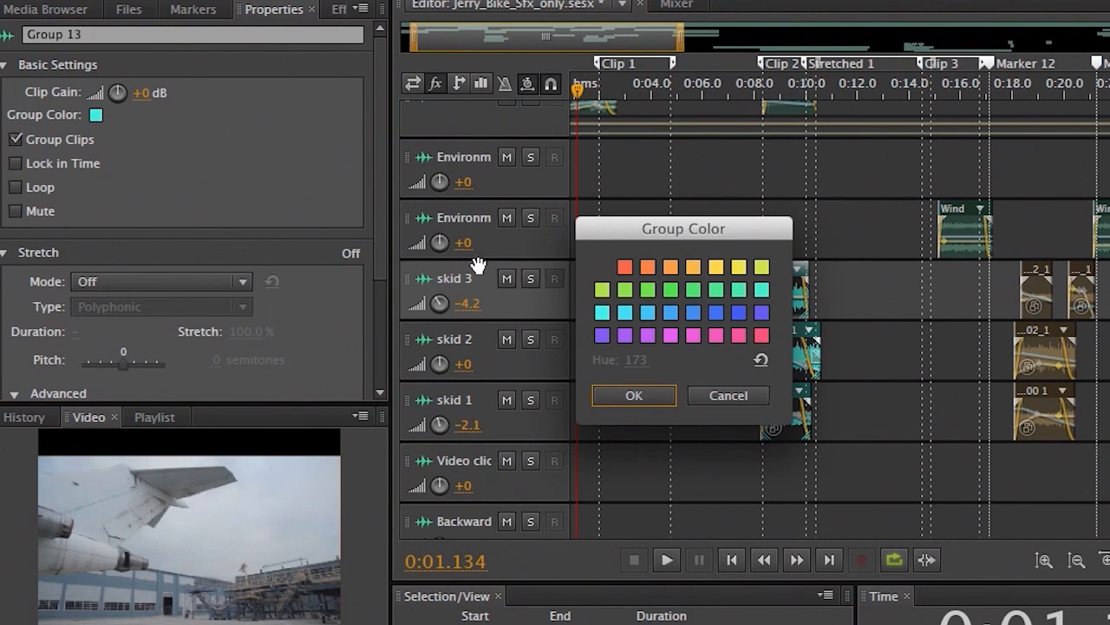
left_click(739, 335)
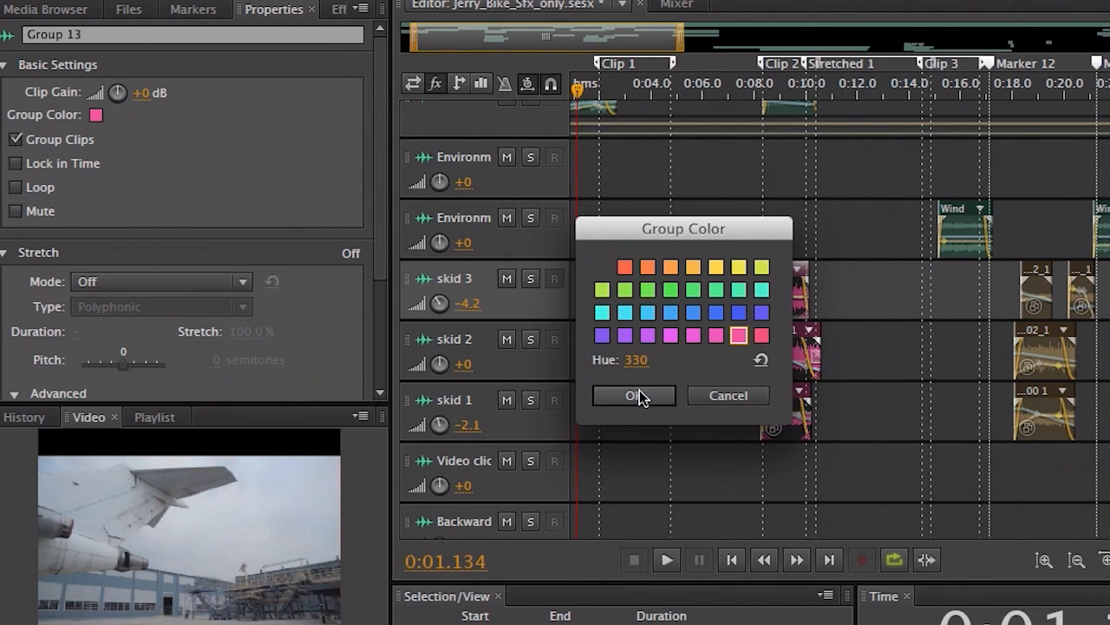
left_click(636, 395)
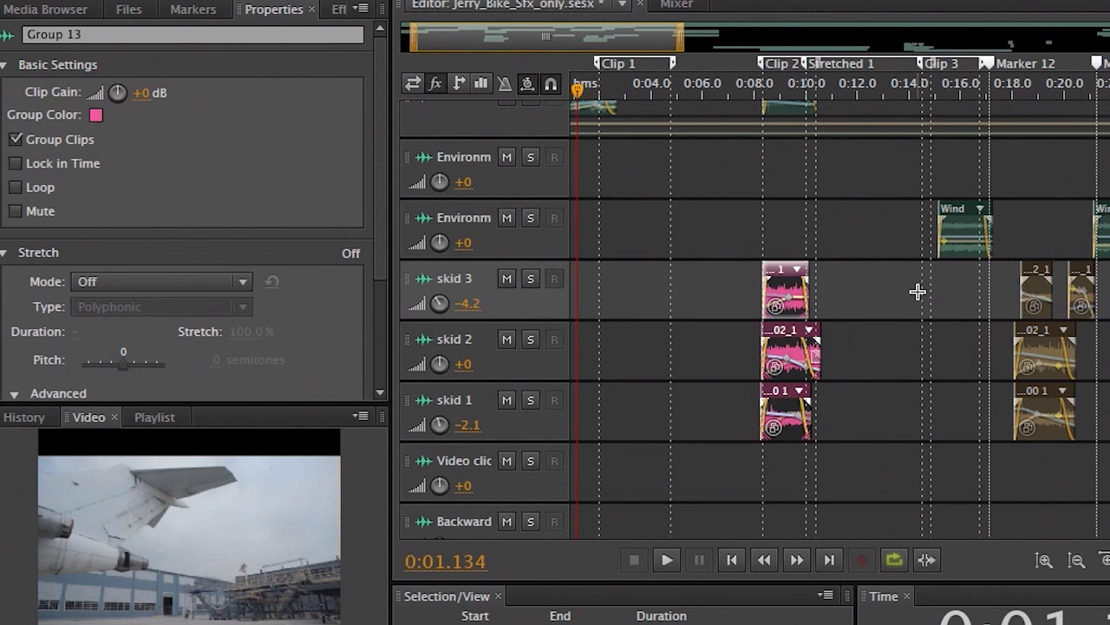
- Time-stretch the pink skid group toward 0:15, then undo to restore its original length
left_click_drag(811, 300, 950, 304)
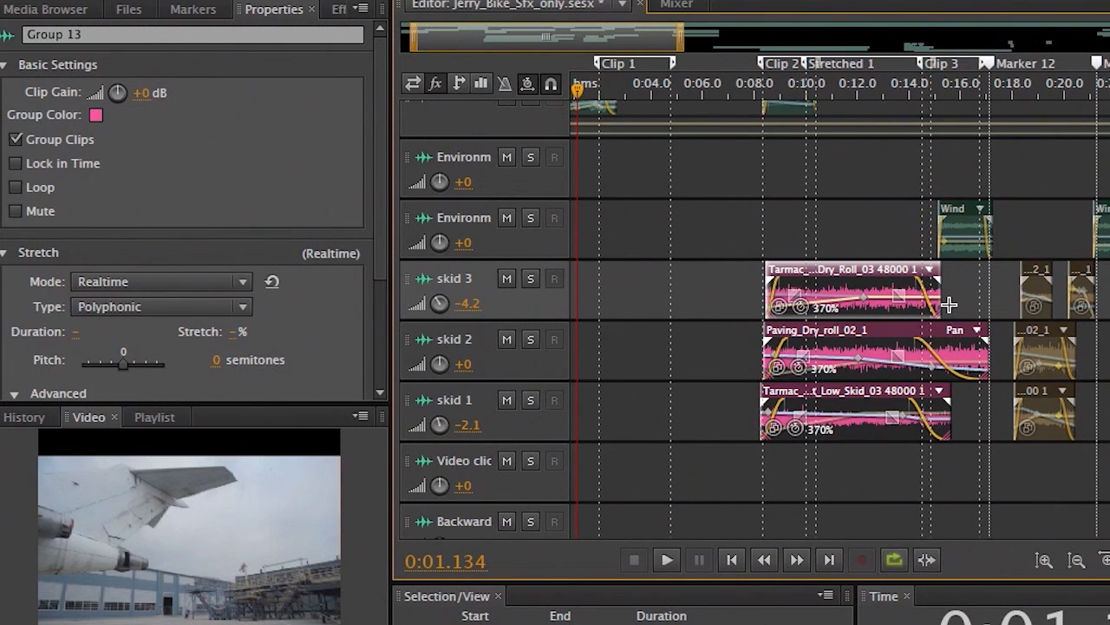
key("ctrl+z")
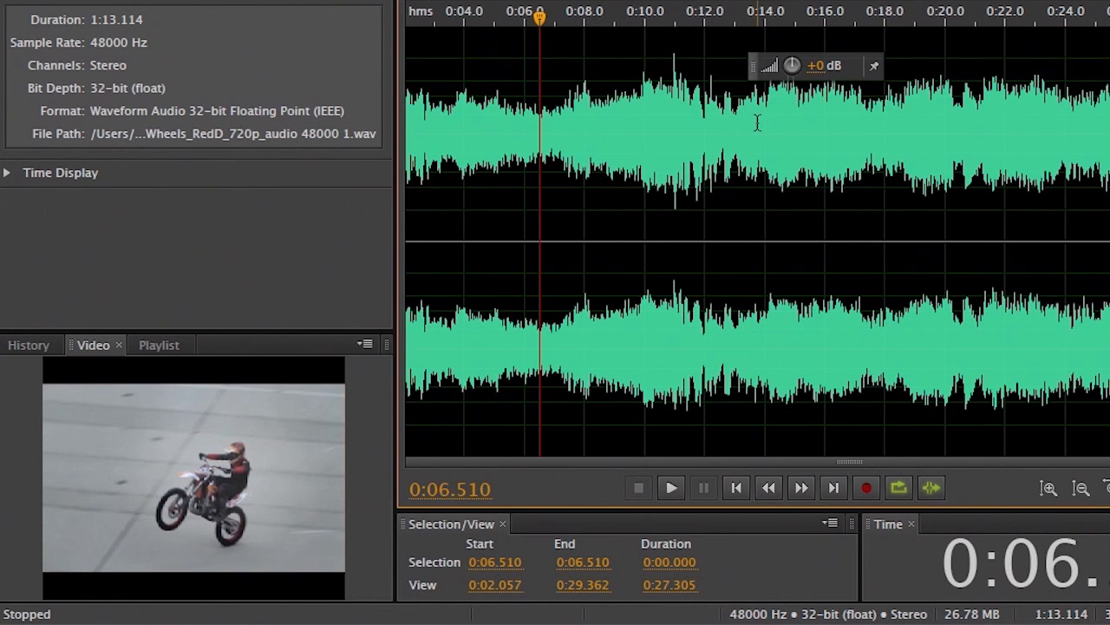
- Play the video audio, then select and audition a range starting at 0:09.054
key("space")
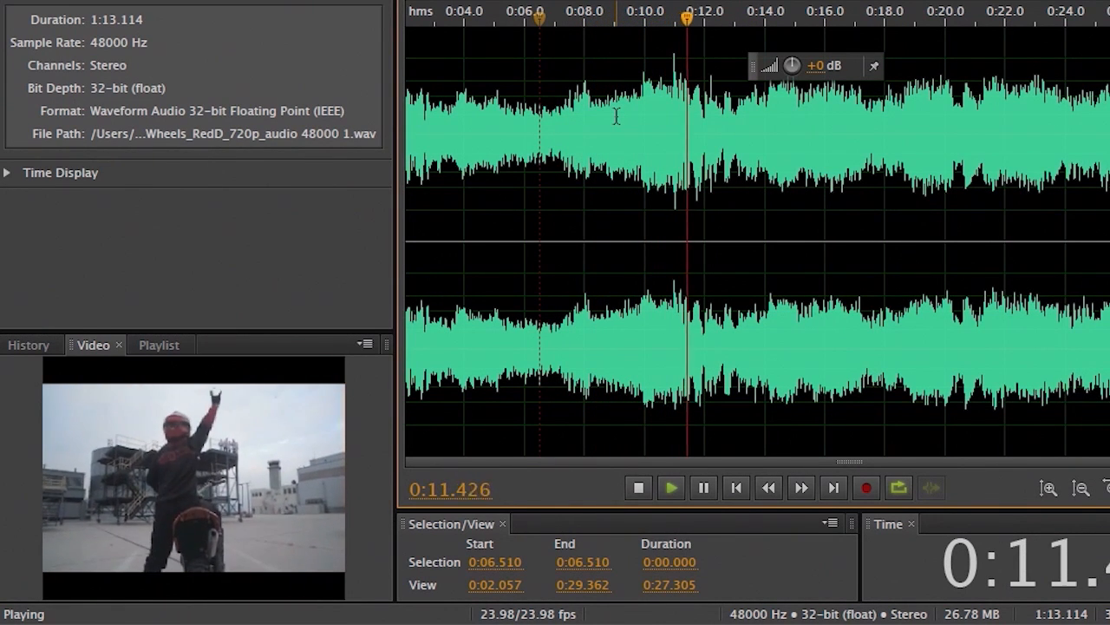
key("space")
left_click_drag(616, 115, 685, 146)
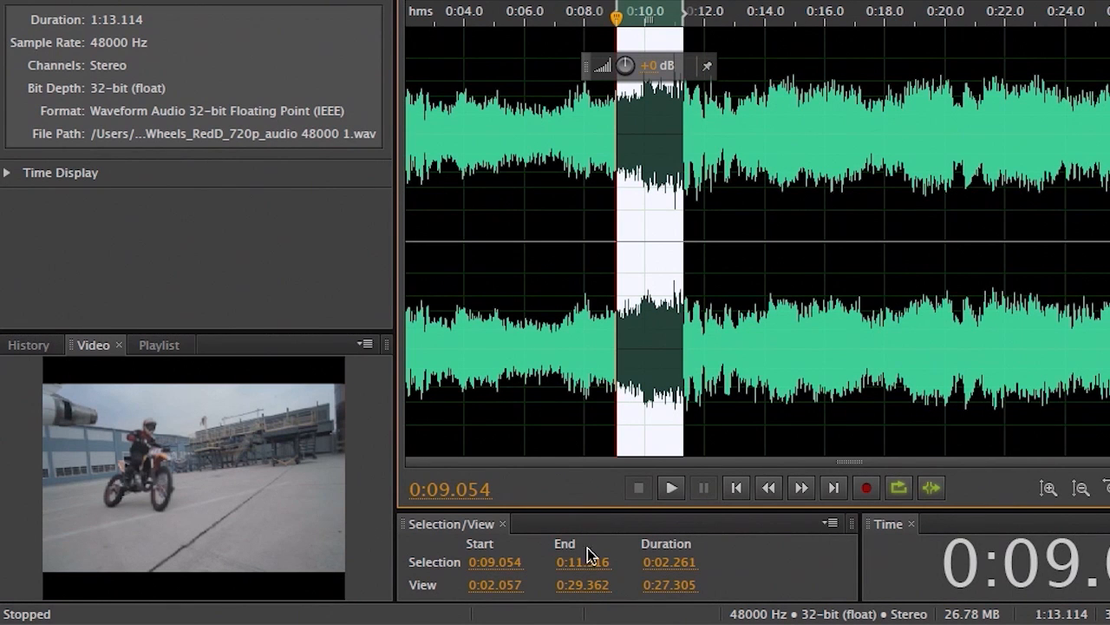
left_click(669, 484)
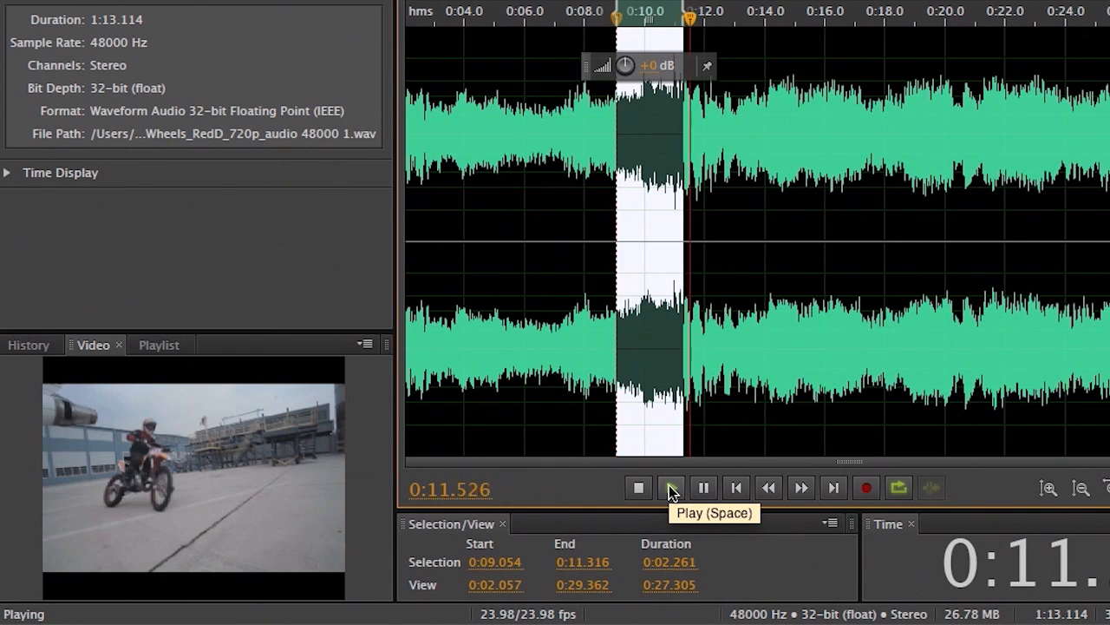
left_click(638, 488)
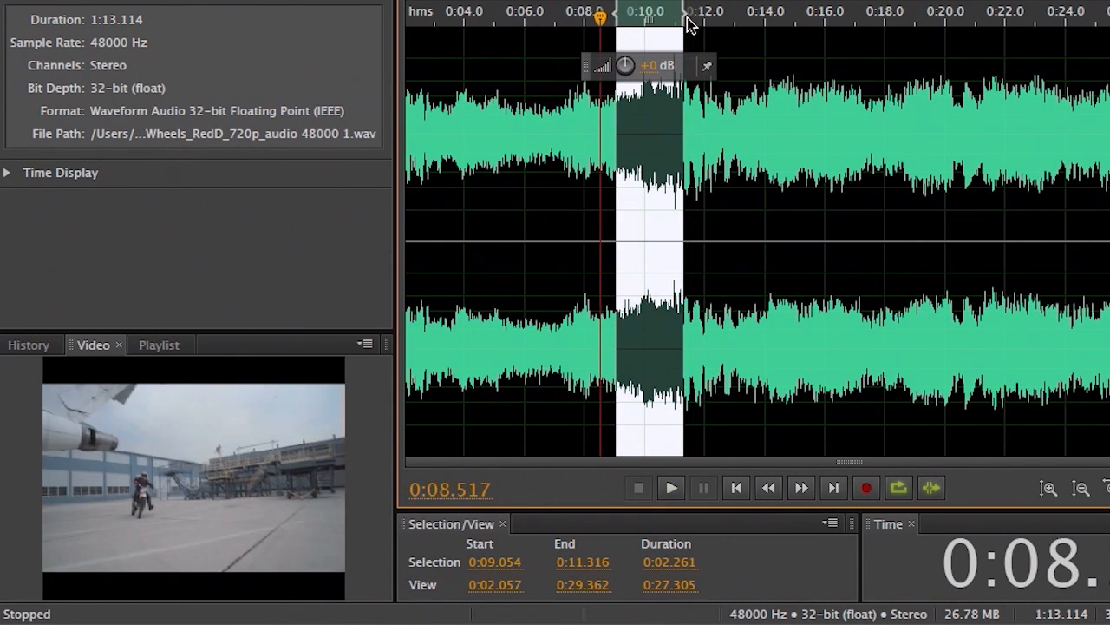
- Pull the selection end back to 0:11.155, audition it, and return to the multitrack session
left_click_drag(683, 10, 677, 11)
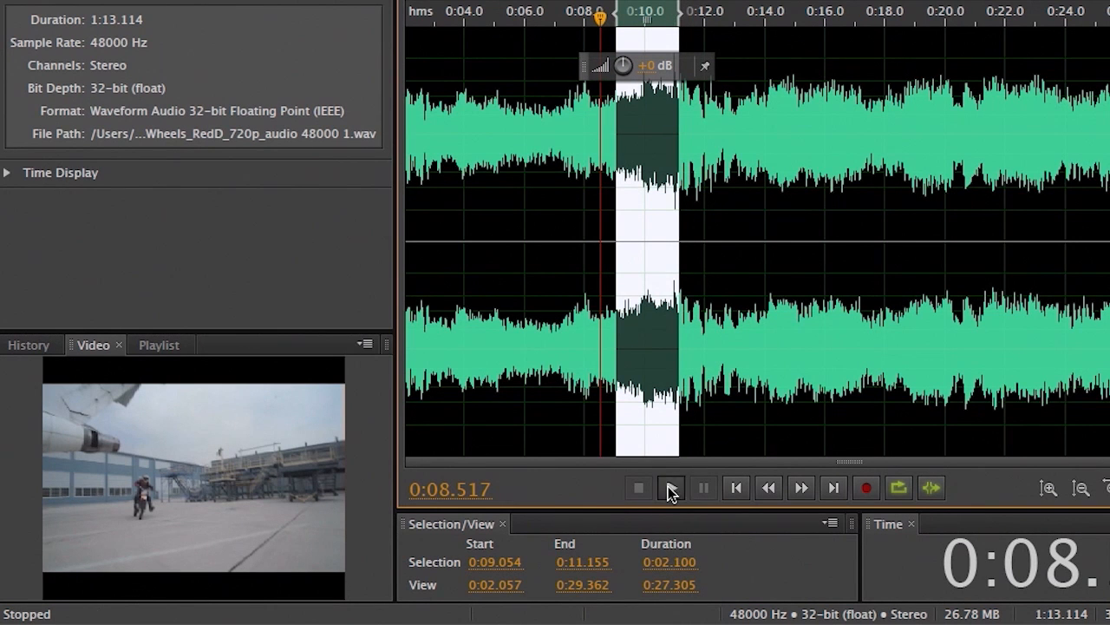
left_click(670, 487)
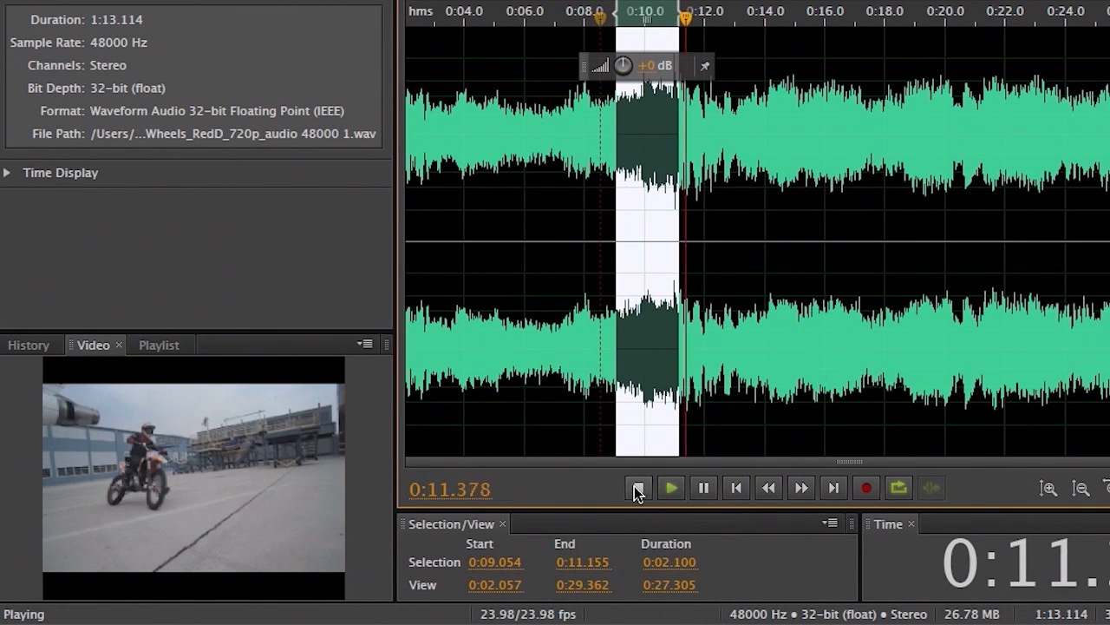
left_click(642, 487)
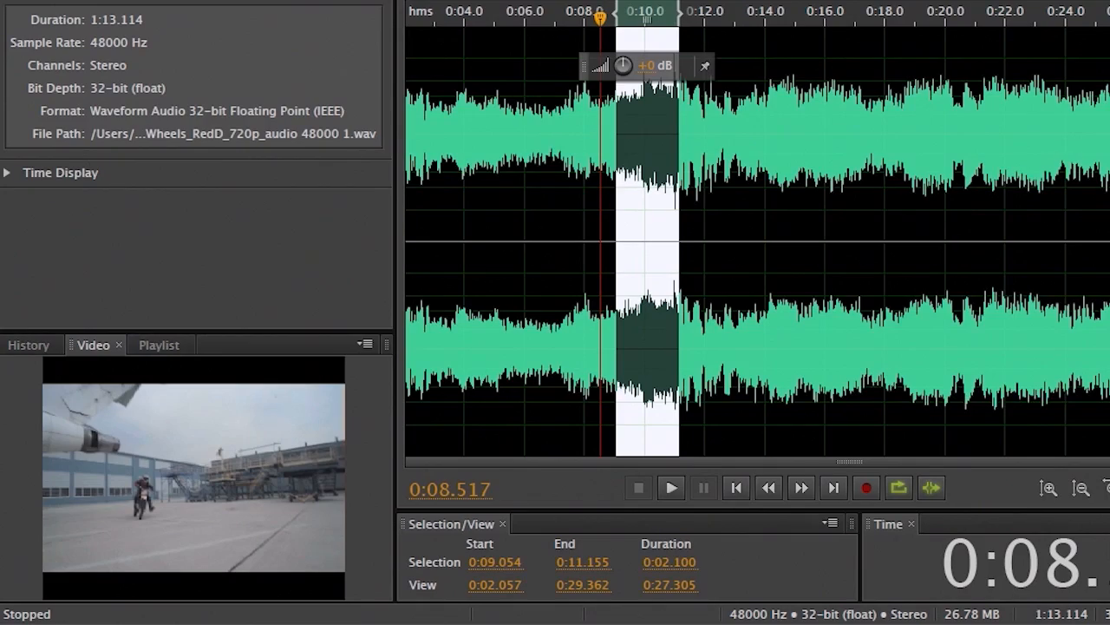
key("0")
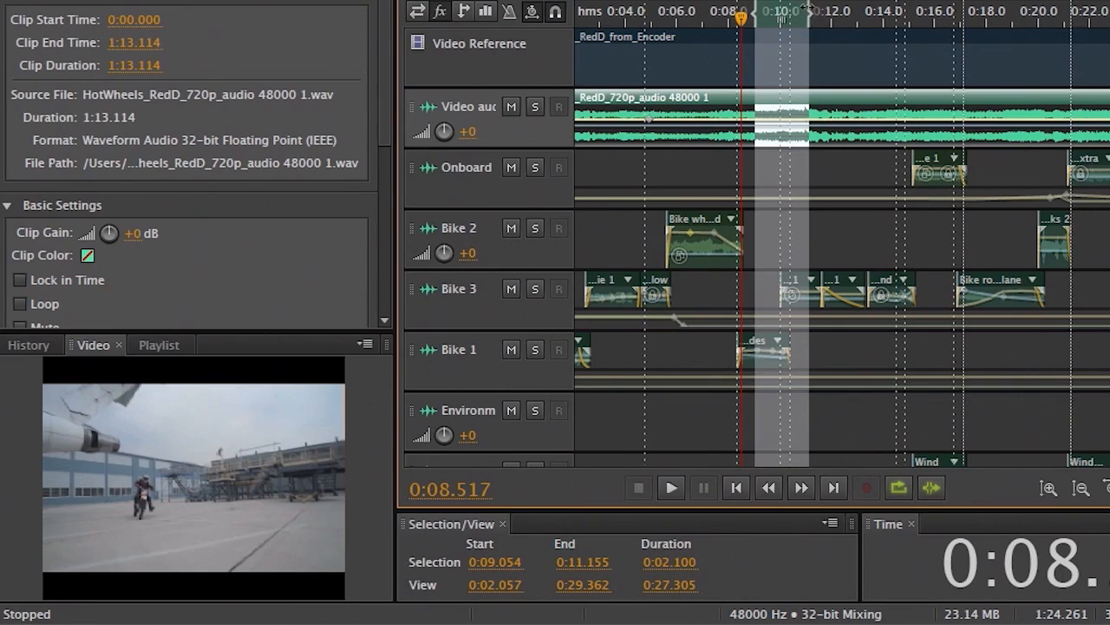
- Drag the time selection's end out to 0:18.789 in the timeline ruler
left_click_drag(809, 12, 1006, 17)
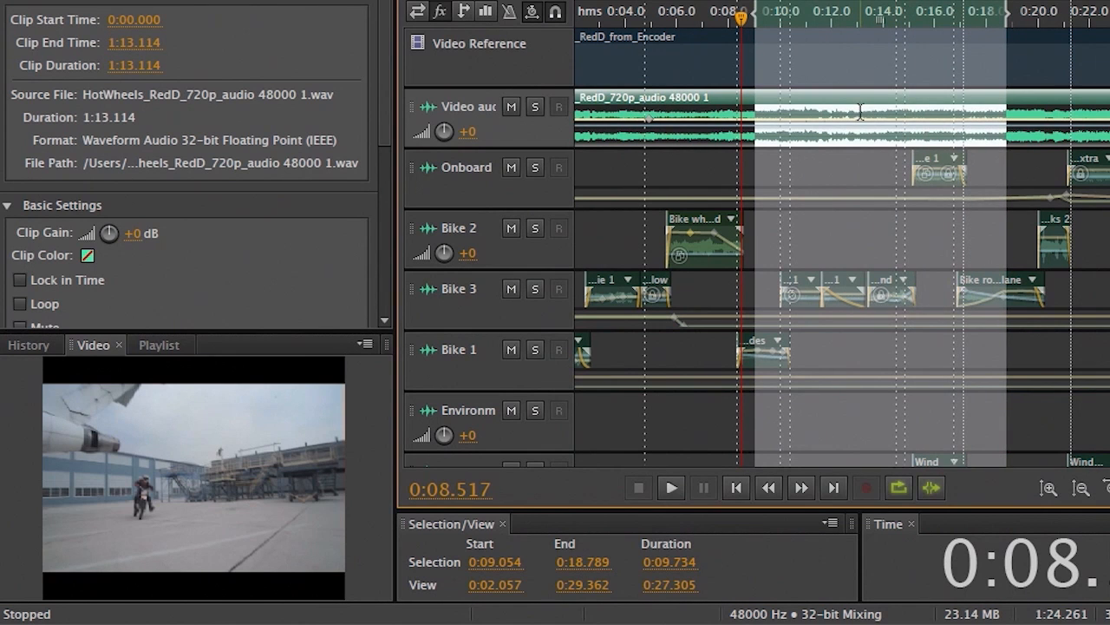
- Apply Trim to Time Selection to the video audio clip
right_click(860, 111)
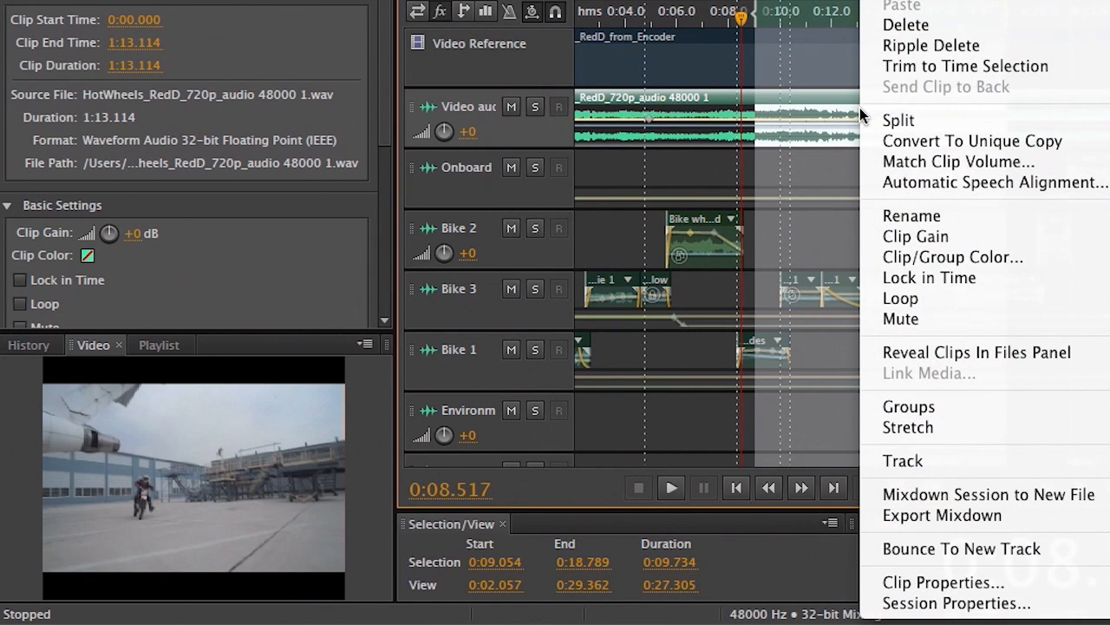
left_click(1097, 71)
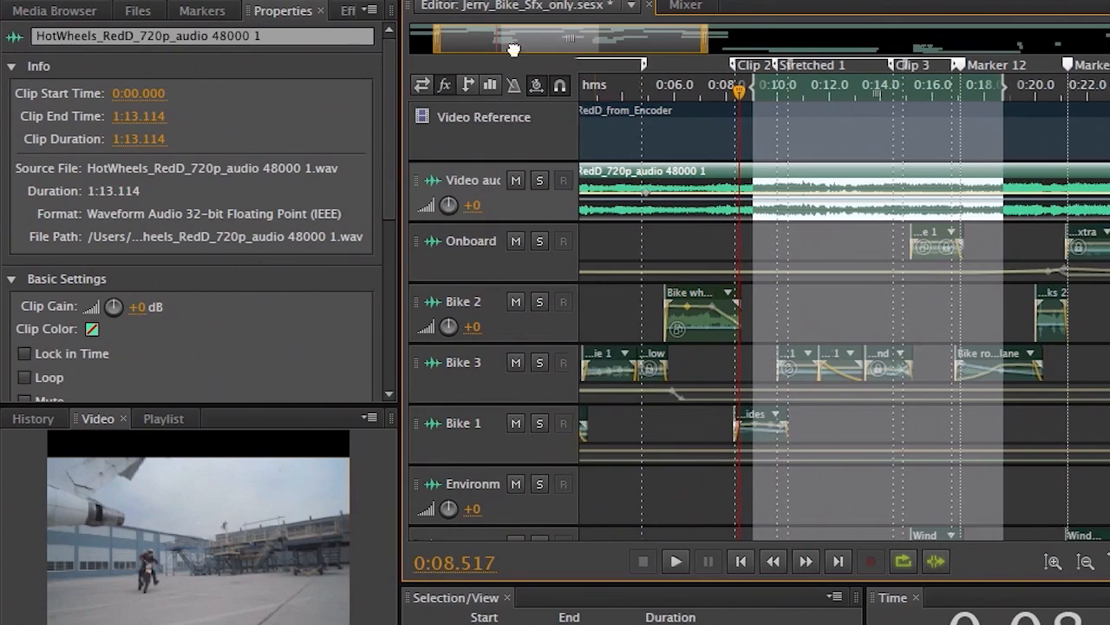
- Select the first Bike 1 clip and scrub its start to 0:00.000 and shorten its duration
left_click_drag(513, 49, 491, 50)
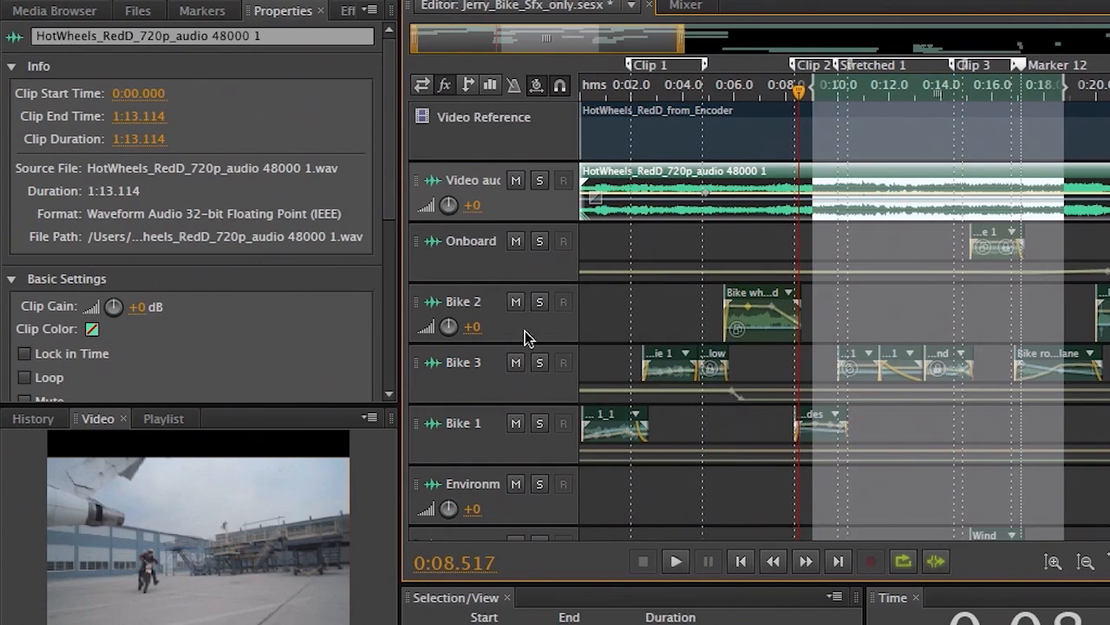
left_click(595, 426)
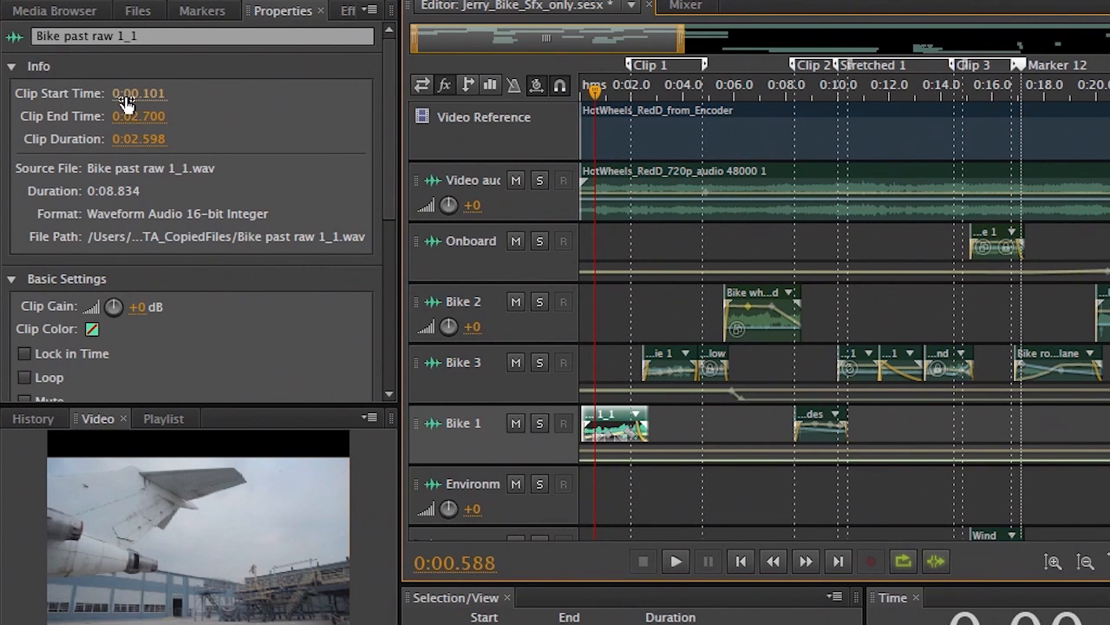
left_click_drag(126, 102, 34, 102)
mouse_move(152, 140)
left_mouse_down()
mouse_move(198, 138)
mouse_move(158, 139)
left_mouse_up()
scroll(394, 195, "down", 3)
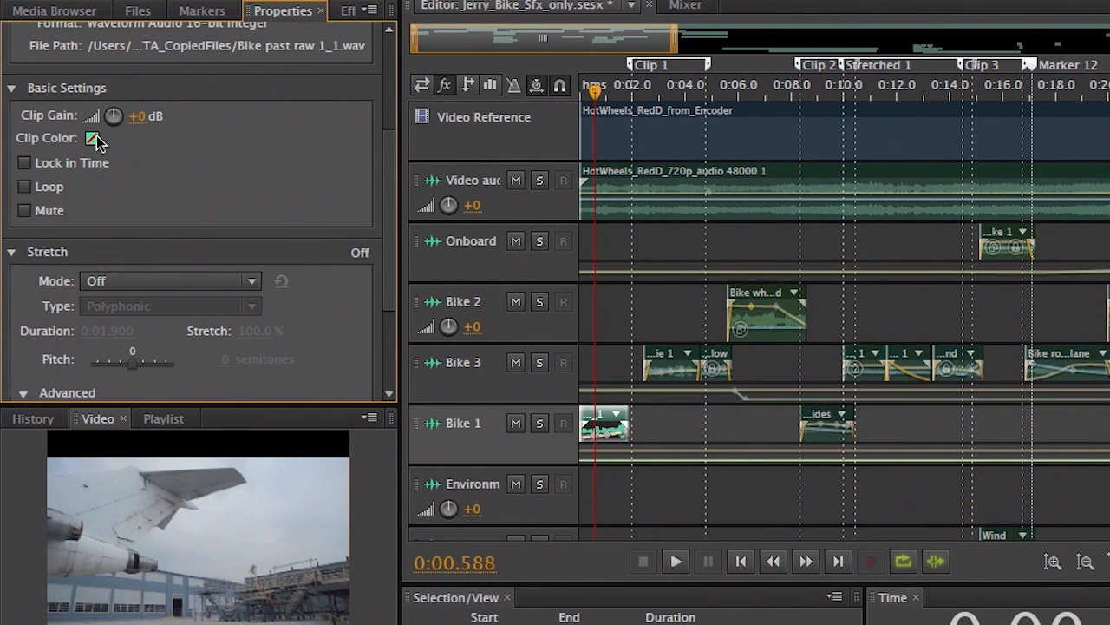
- Set the Bike past raw 1_1 clip colour to blue (hue 231)
left_click(92, 138)
left_click(726, 316)
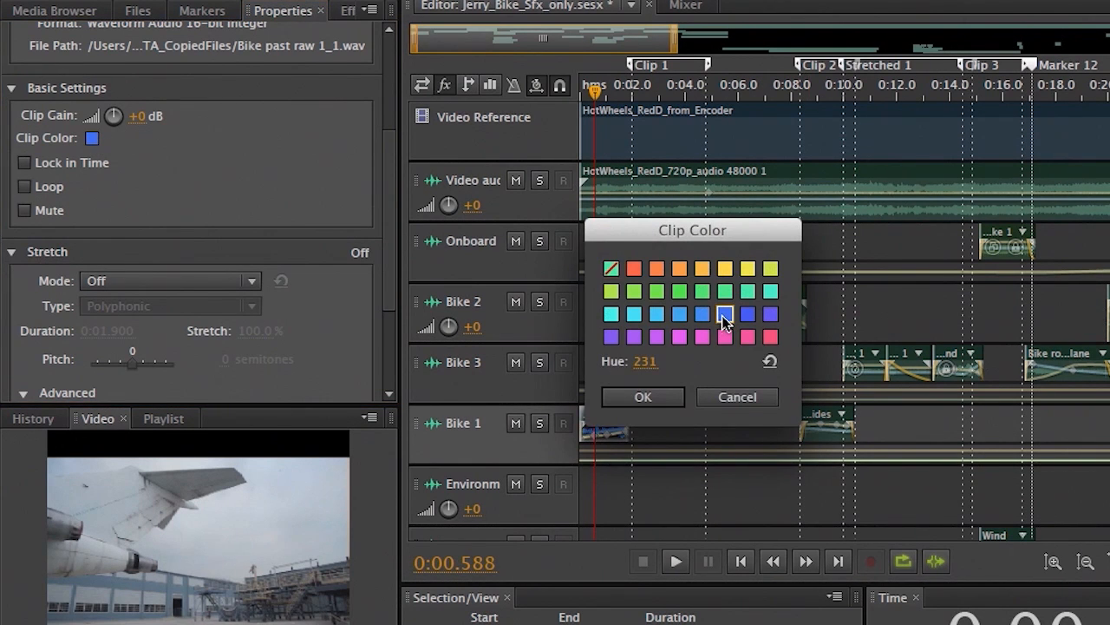
left_click(662, 397)
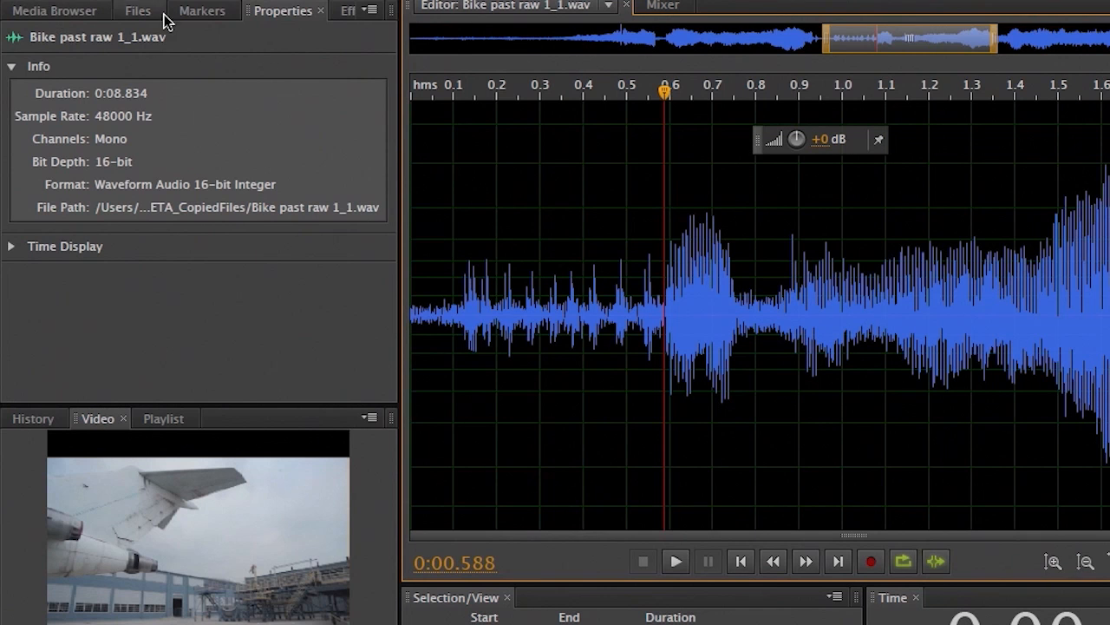
- Open Red Stunt Music Mixdown.wav from the Files panel for editing
left_click(135, 14)
scroll(149, 295, "down", 5)
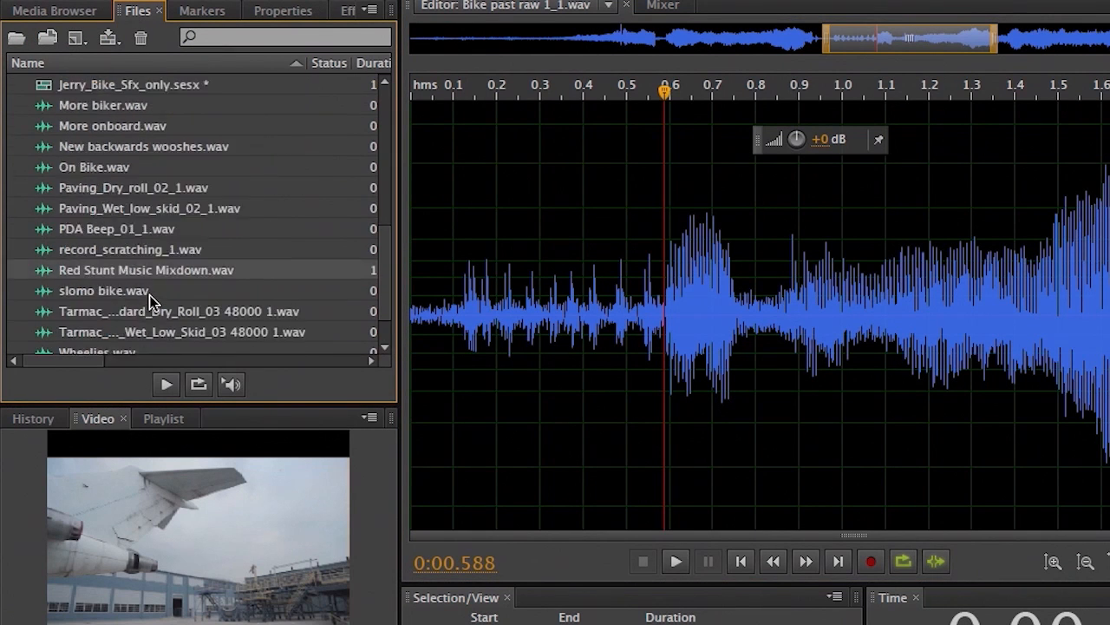
double_click(74, 223)
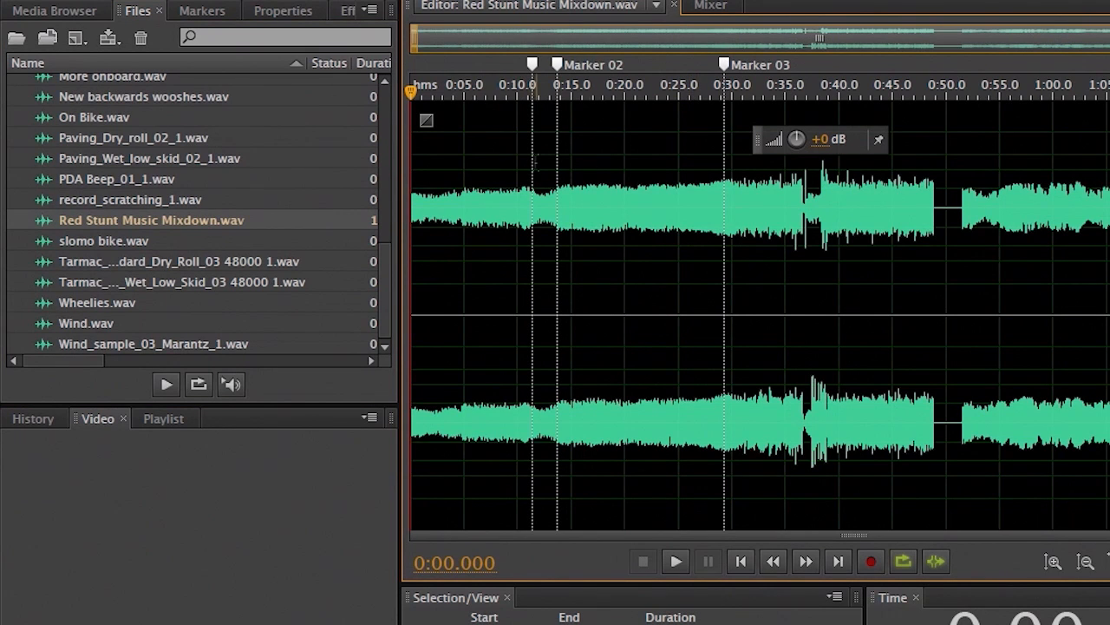
- Add range markers Marker 04 (0:16.595–0:26.917) and Marker 05 (0:39.767–0:49.887)
left_click(202, 10)
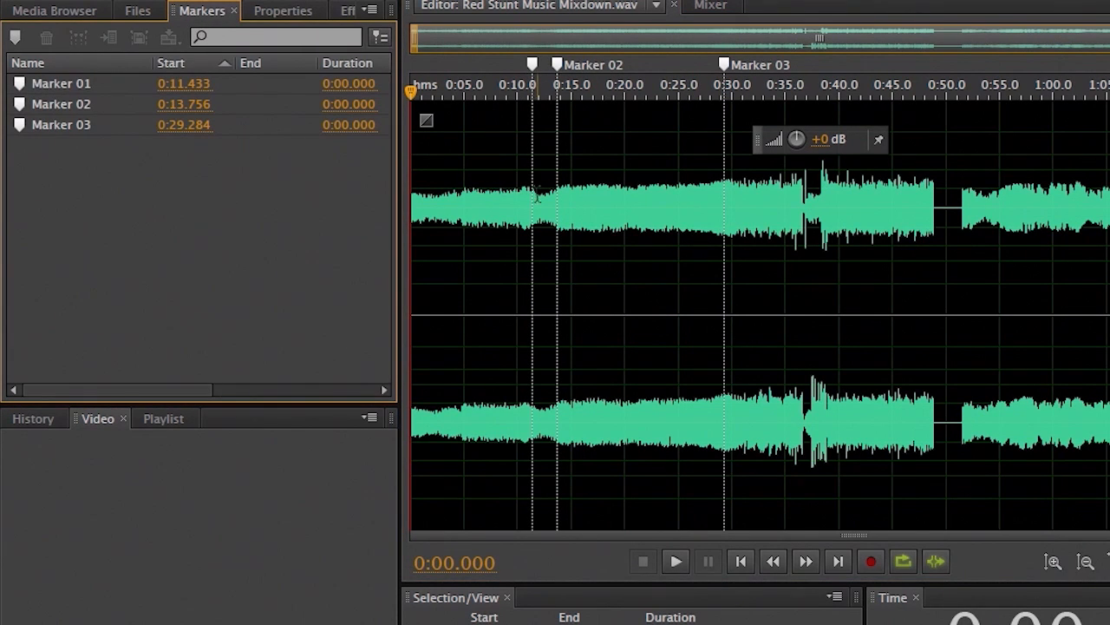
left_click_drag(590, 131, 700, 208)
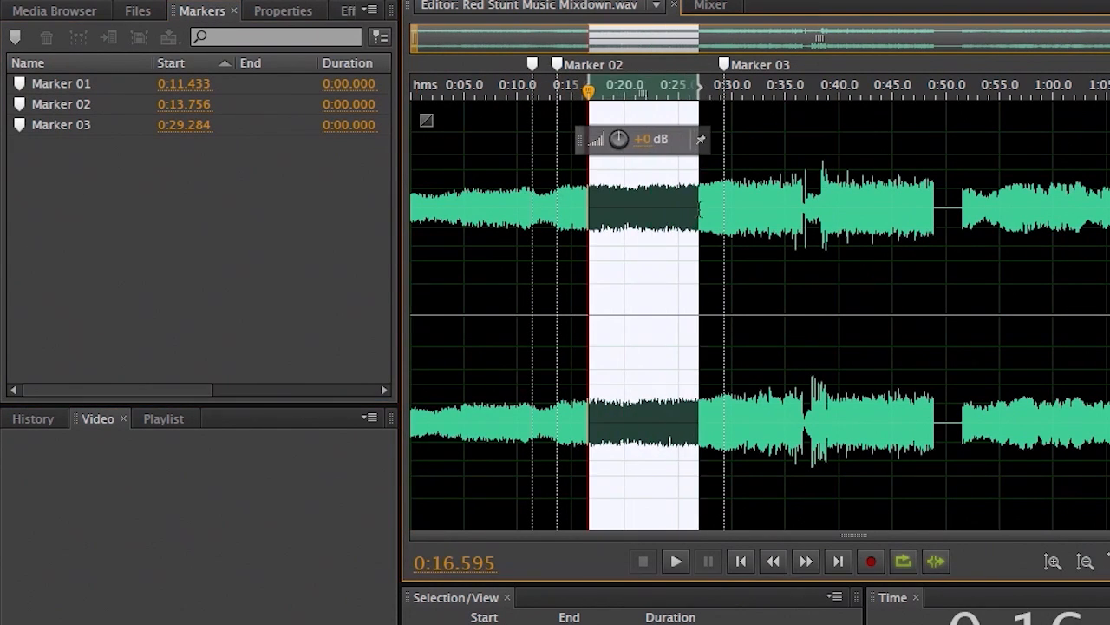
left_click(15, 36)
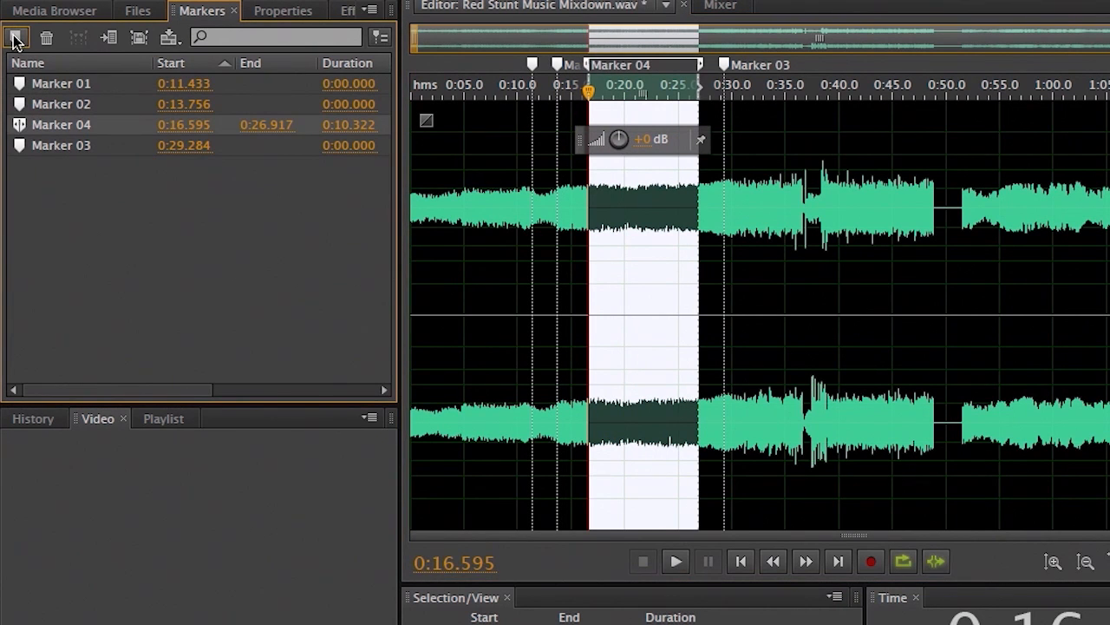
left_click_drag(838, 201, 945, 242)
left_click(16, 38)
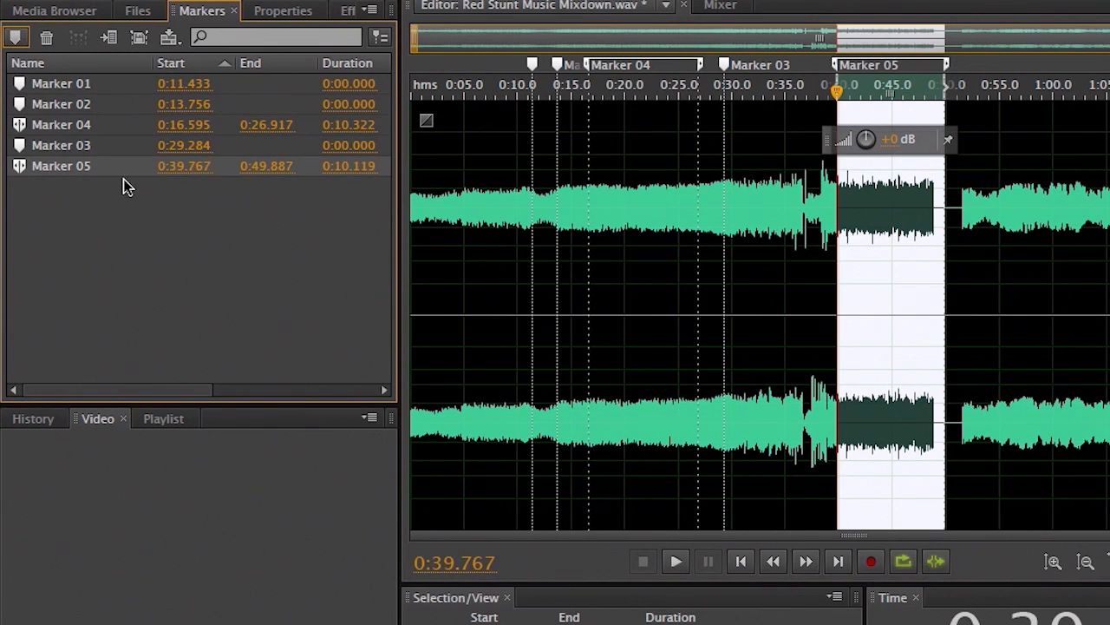
- Select both Marker 04 and Marker 05 in the Markers list
left_click(64, 125)
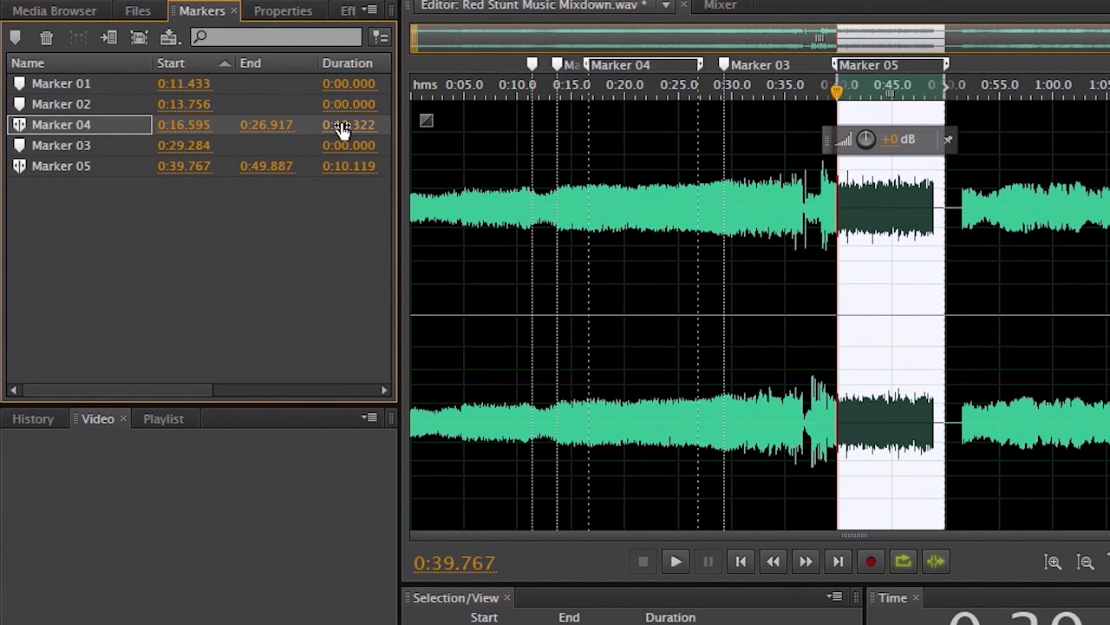
left_click(165, 195)
left_click(49, 121)
left_click(56, 171, "ctrl")
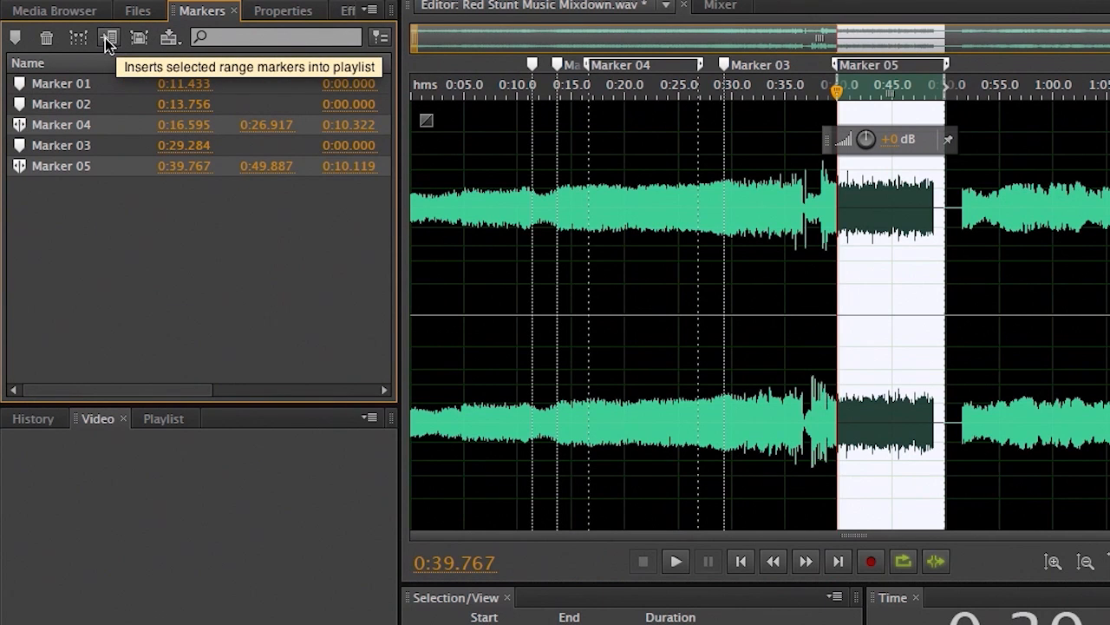
- Insert Marker 04 (0:10.322) and Marker 05 (0:10.119) into the playlist, each looping once
left_click(163, 418)
left_click(110, 43)
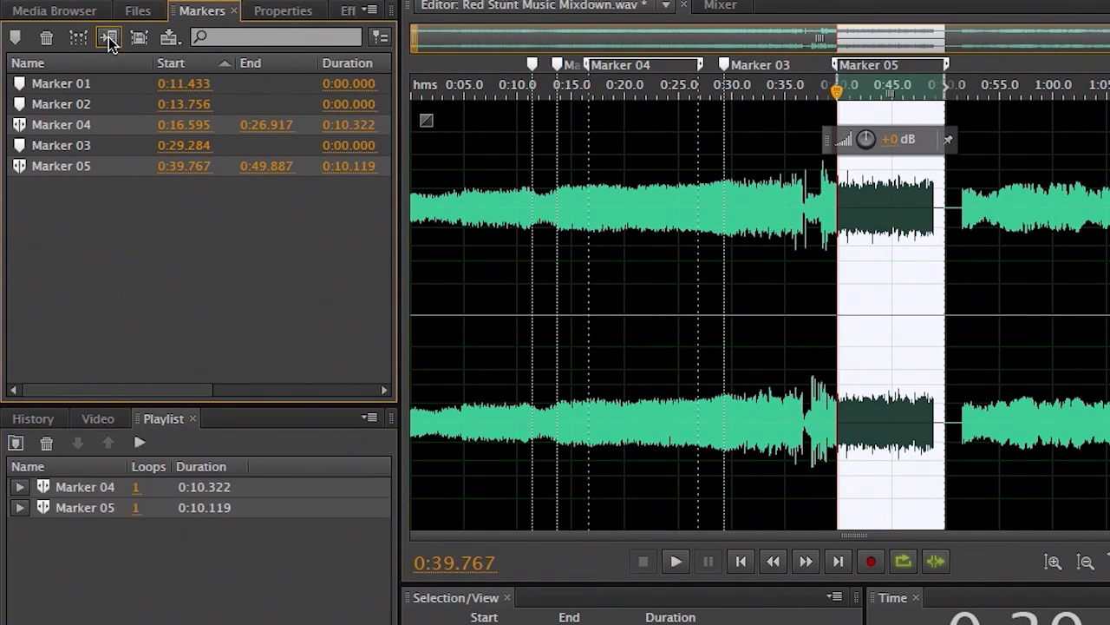
left_click(99, 529)
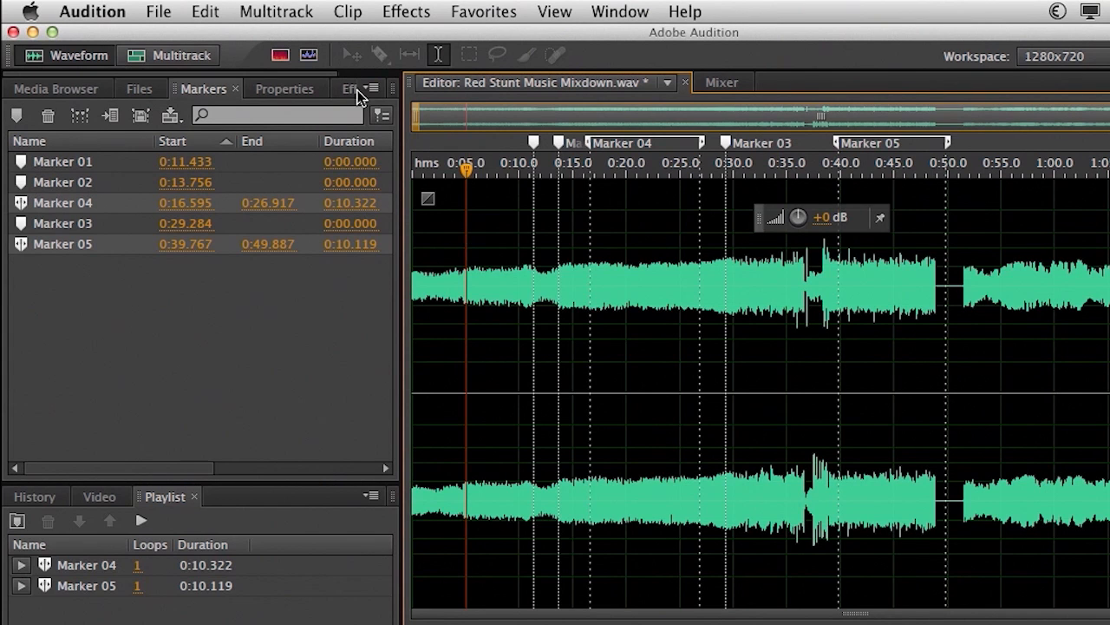
- Bring up Export File for Red Stunt Music Mixdown_01.wav and browse formats beyond Wave PCM
left_click(161, 10)
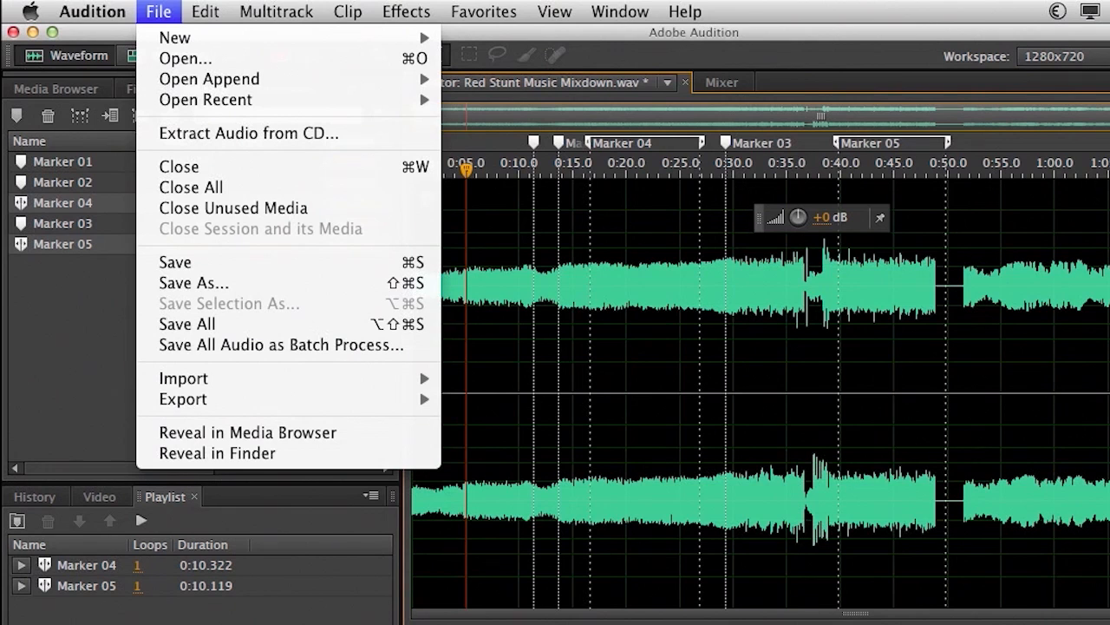
mouse_move(208, 400)
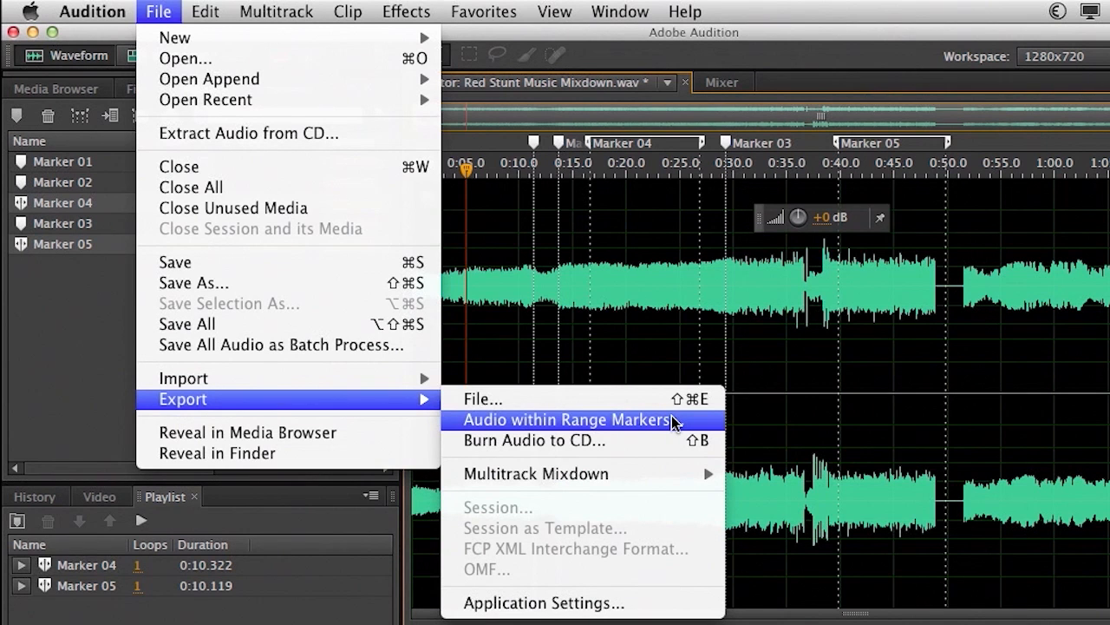
left_click(579, 400)
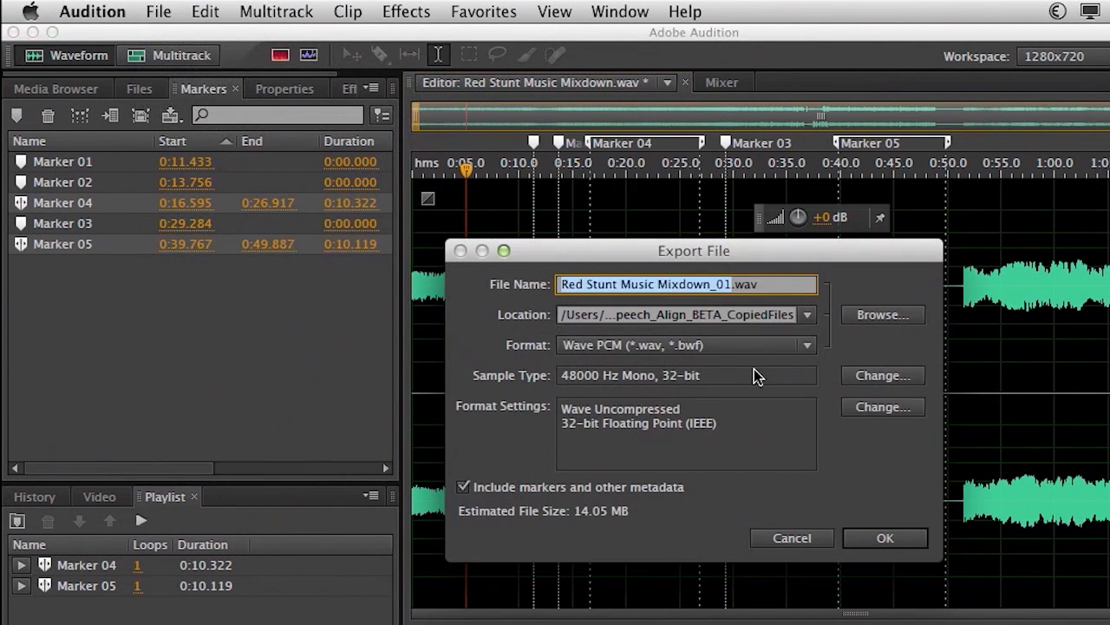
left_click(746, 345)
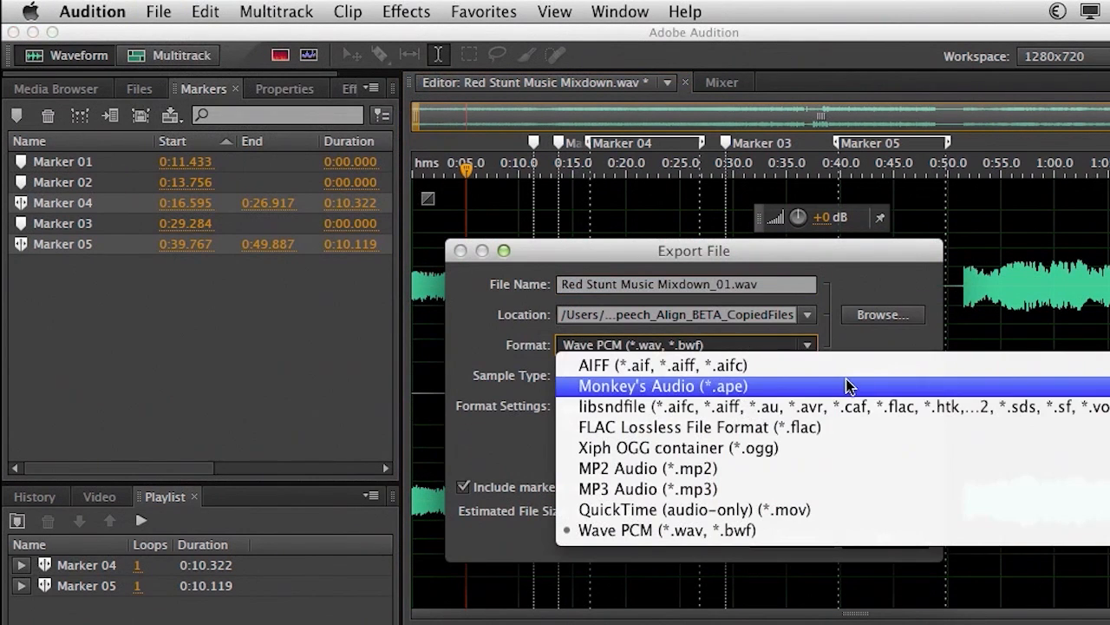